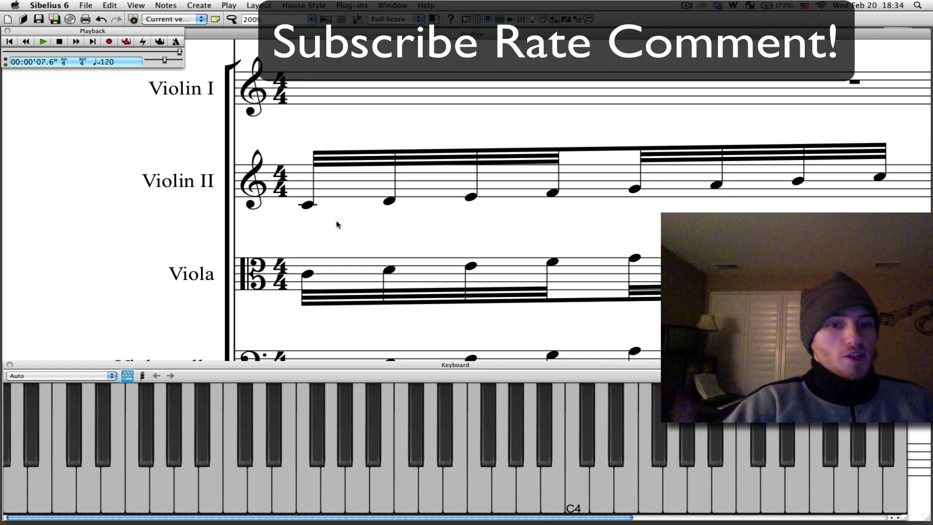
Select the Violin II and Viola staff names, deselect, and scroll around the score
left_click_drag(342, 233, 307, 157)
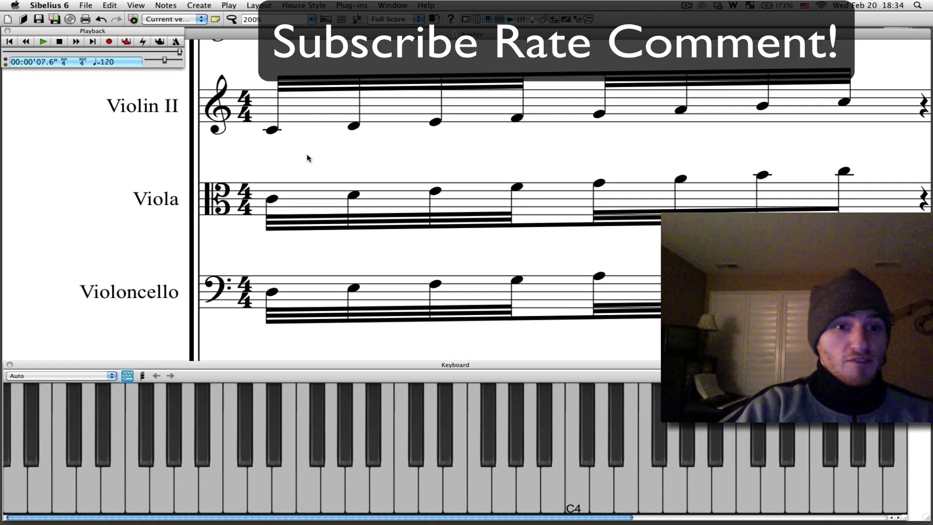
left_click(155, 107)
left_click(152, 207)
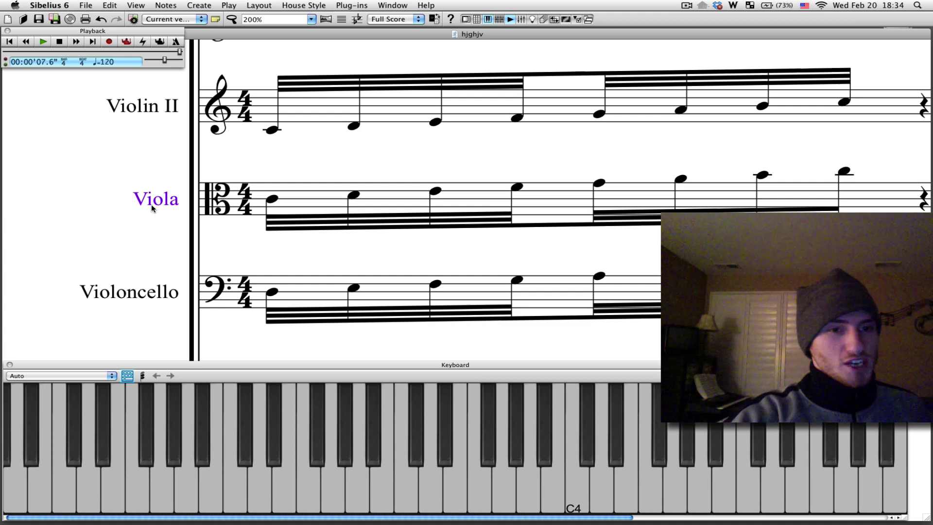
key("Escape")
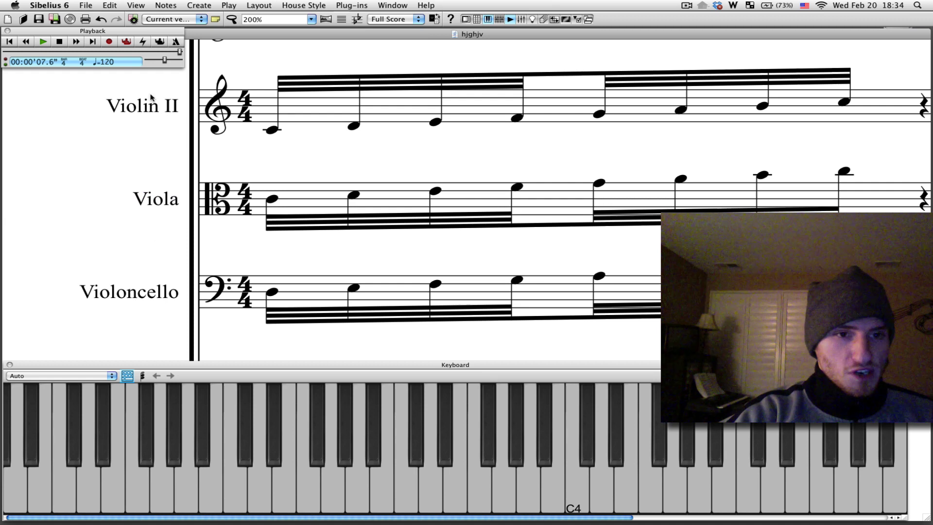
scroll(151, 287, "down", 3)
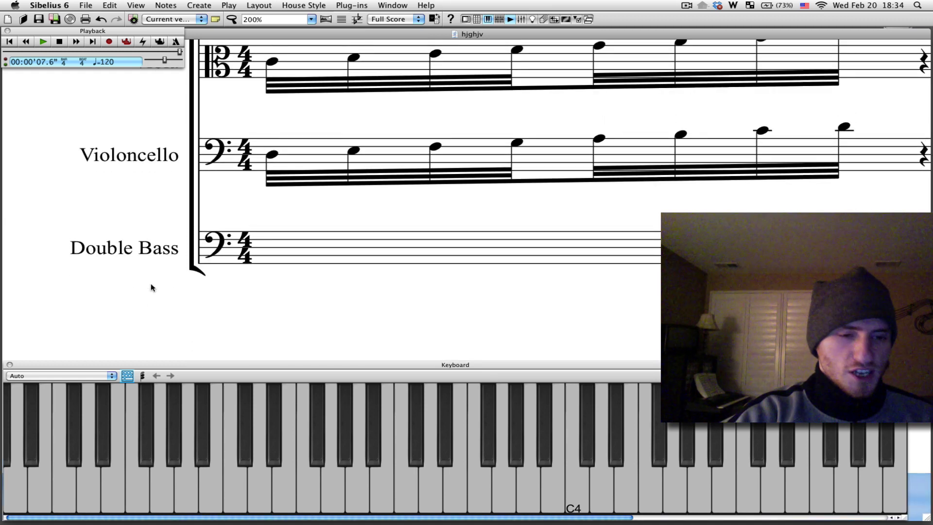
scroll(151, 288, "up", 20)
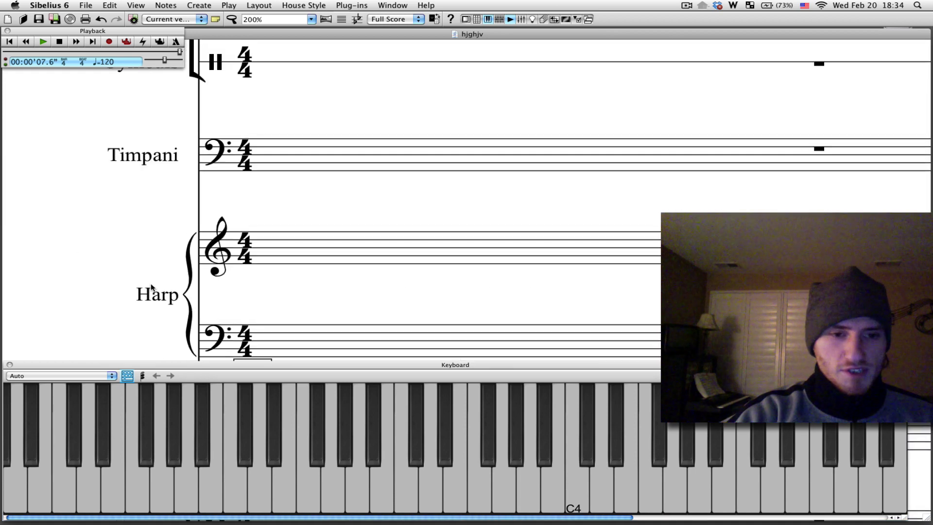
scroll(151, 288, "up", 5)
scroll(152, 288, "down", 10)
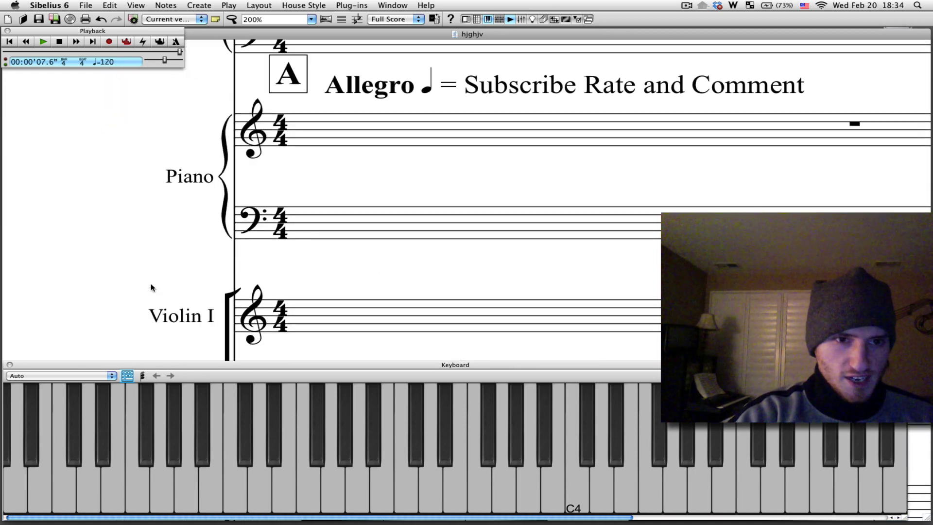
scroll(152, 288, "down", 8)
scroll(152, 288, "up", 3)
scroll(152, 287, "down", 2)
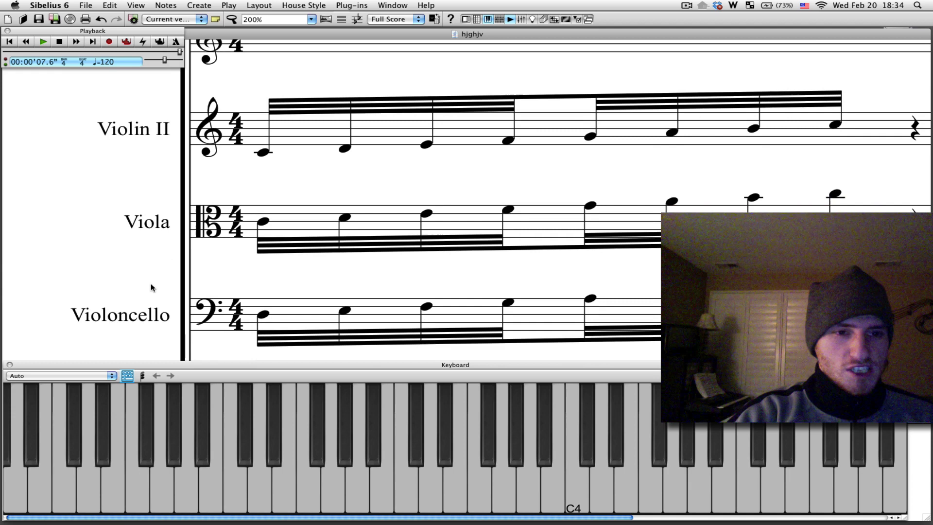
Rename the Violin II staff to Vocals
double_click(137, 120)
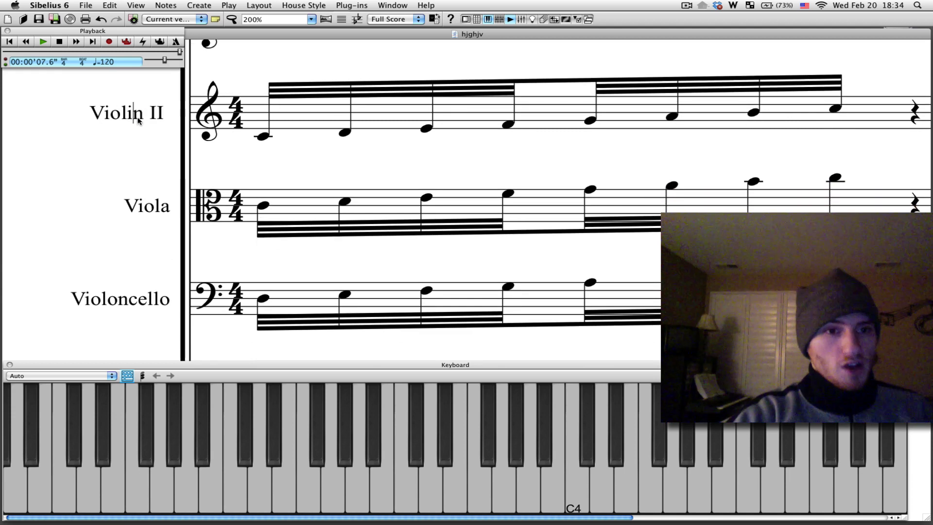
key("super+a")
type("Vocals")
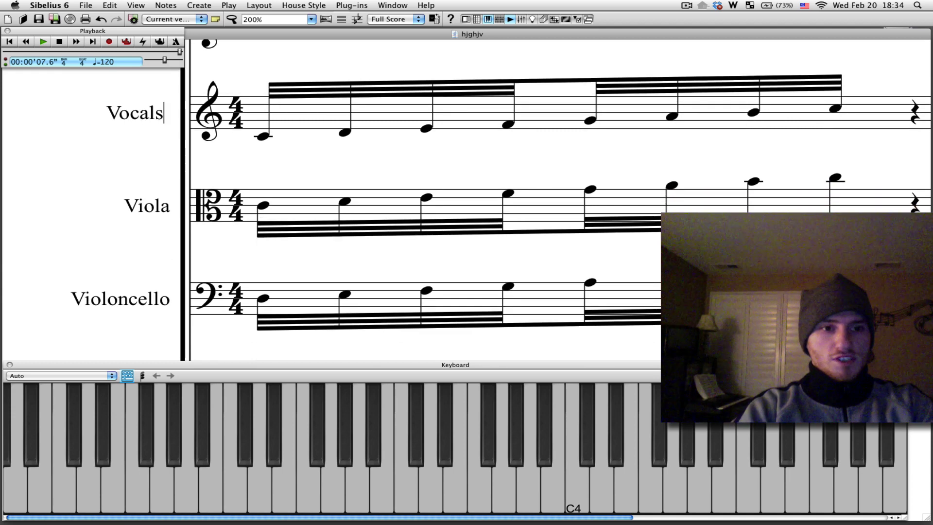
Rename the Viola staff to Guitar, correcting the typo
double_click(141, 208)
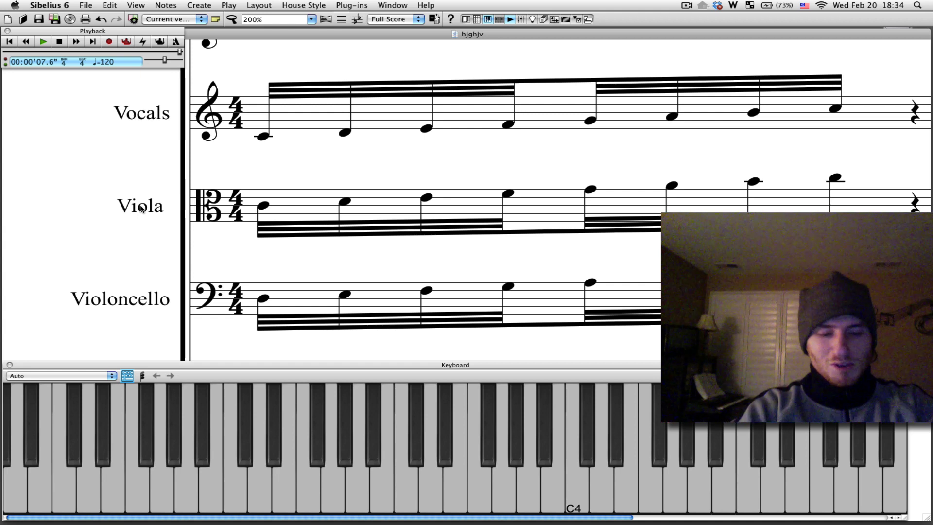
key("super+a")
type("Guiat")
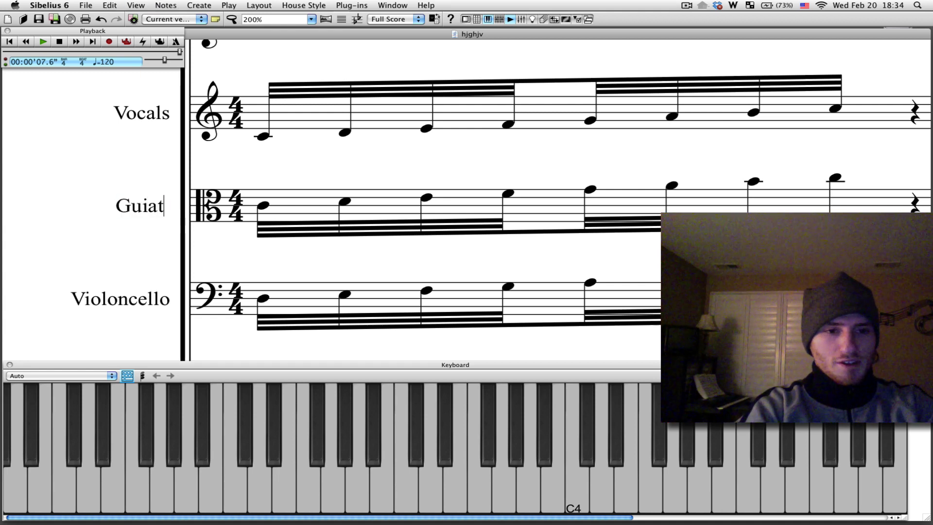
key("BackSpace")
type("ta")
key("BackSpace")
key("BackSpace")
key("BackSpace")
type("tar")
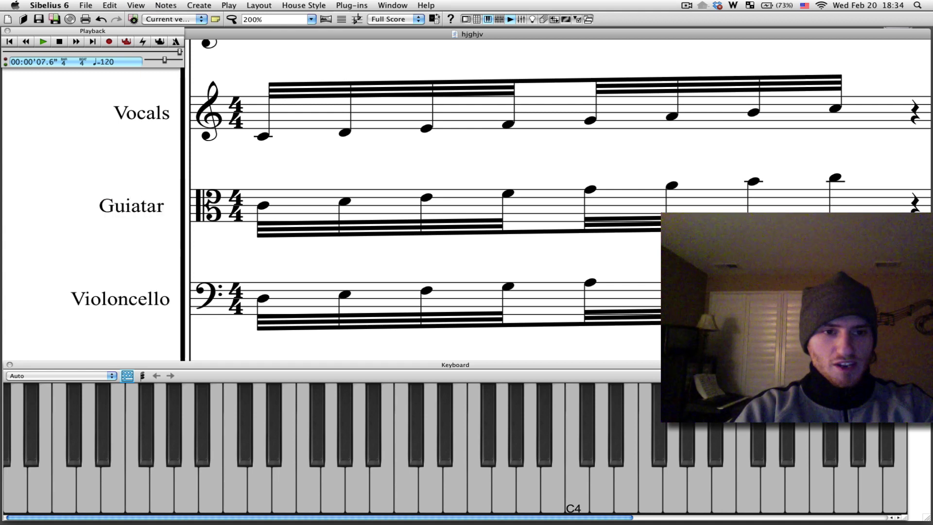
key("Left")
key("Left")
key("Left")
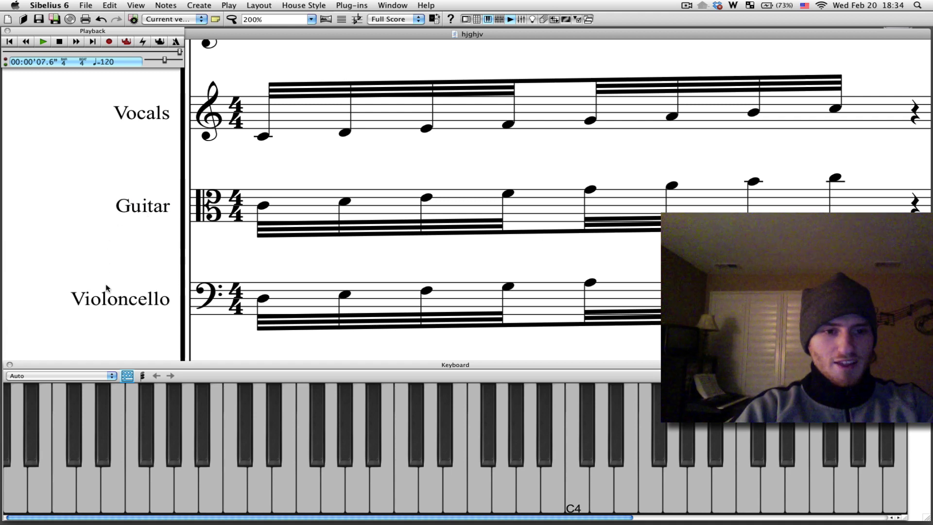
left_click(109, 296)
Rename the Violoncello staff to Bass and finish editing
double_click(108, 294)
type("Bass")
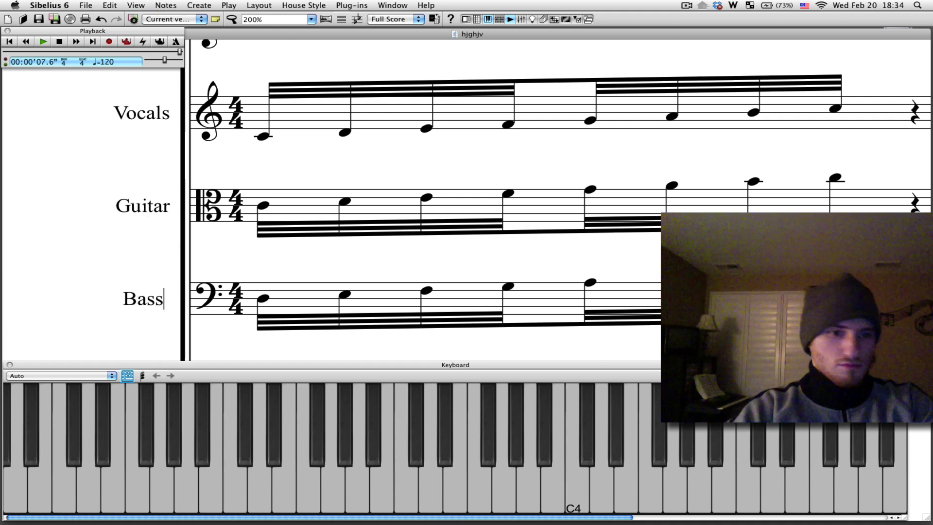
left_click(87, 268)
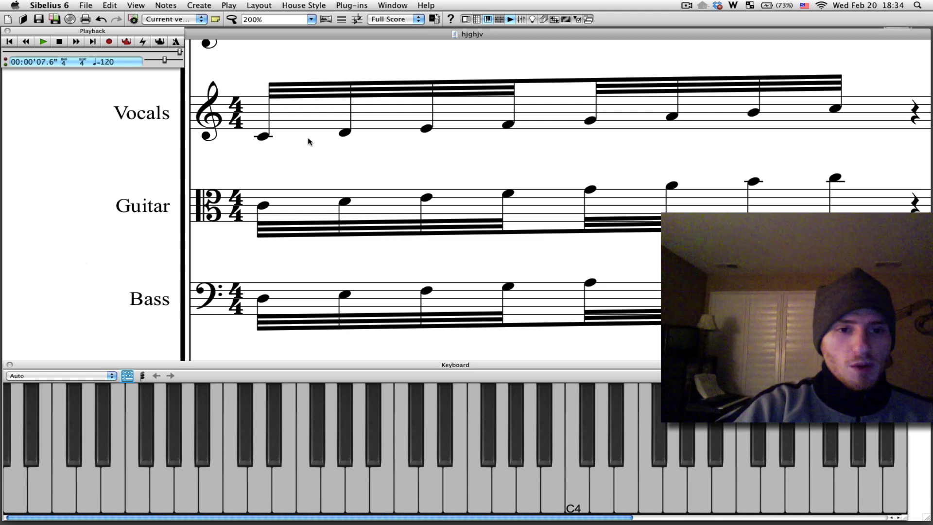
Step back and forth through the Vocals run's notes, then clear the selection
left_click(263, 137)
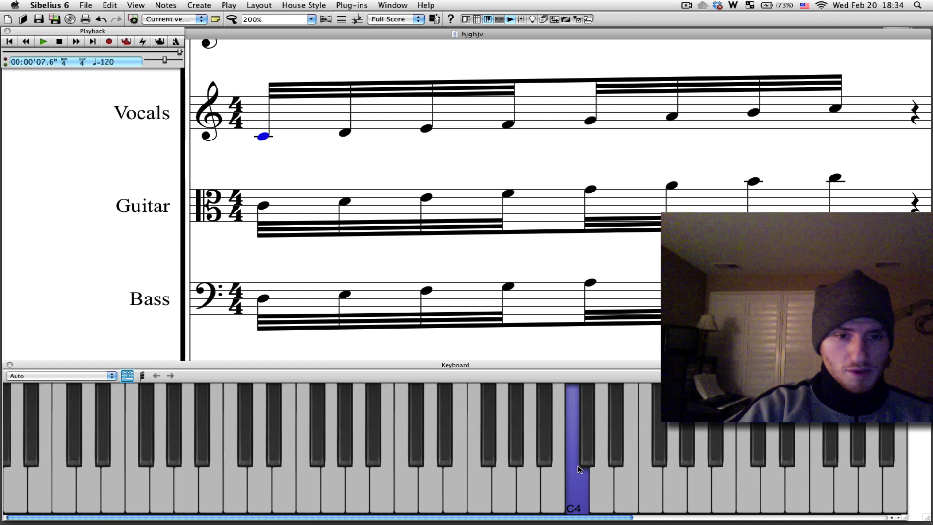
key("Right")
key("Right")
key("Right")
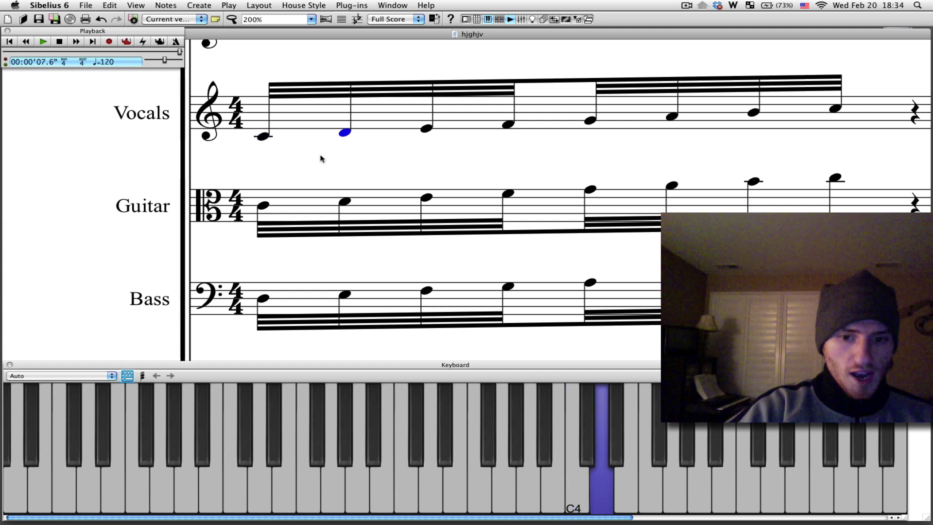
key("Right")
key("Right")
key("Right")
key("Right")
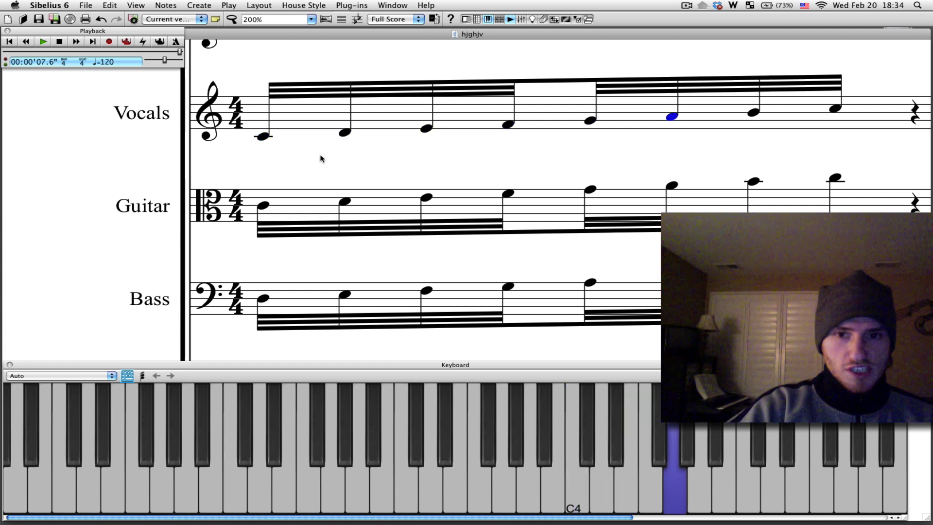
key("Left")
key("Left")
key("Left")
key("Left")
key("Left")
key("Left")
key("Left")
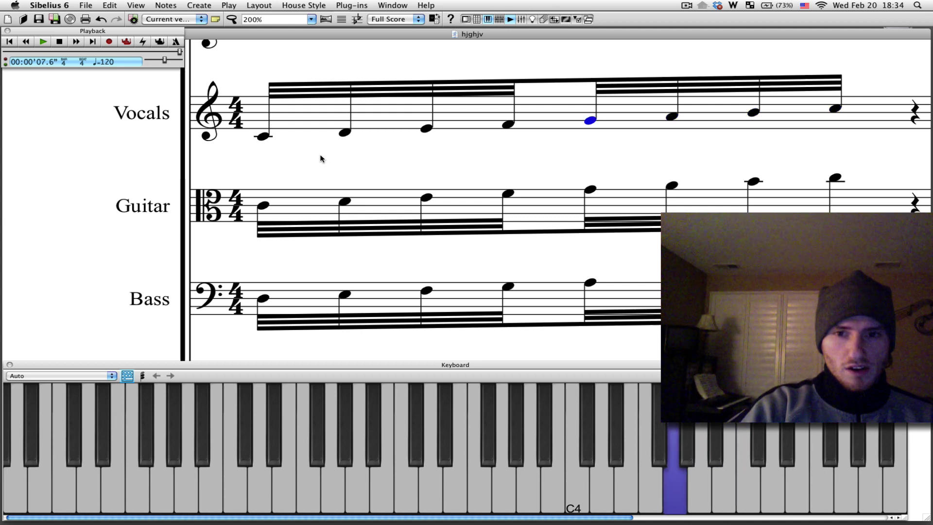
key("Right")
key("Right")
key("Right")
key("Right")
key("Right")
key("Right")
key("Right")
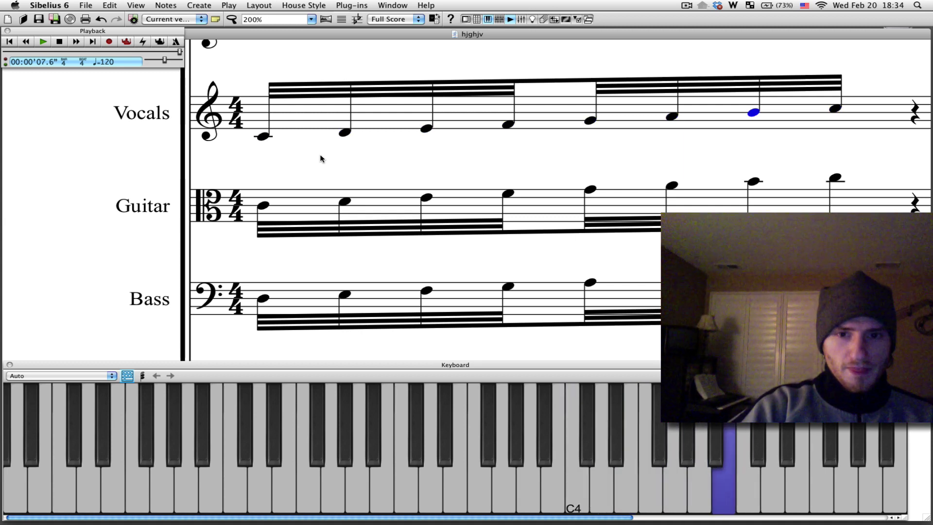
key("Left")
key("Left")
key("Left")
key("Left")
key("Left")
key("Left")
key("Left")
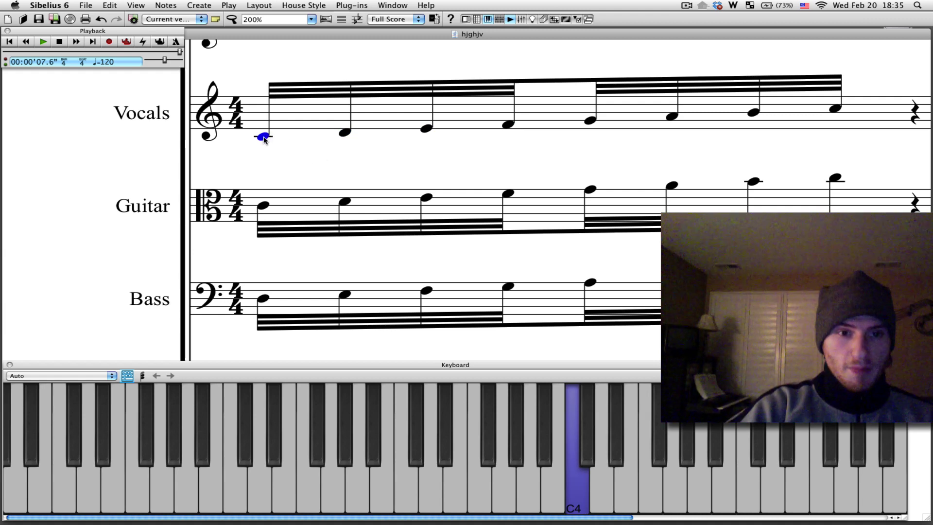
key("Escape")
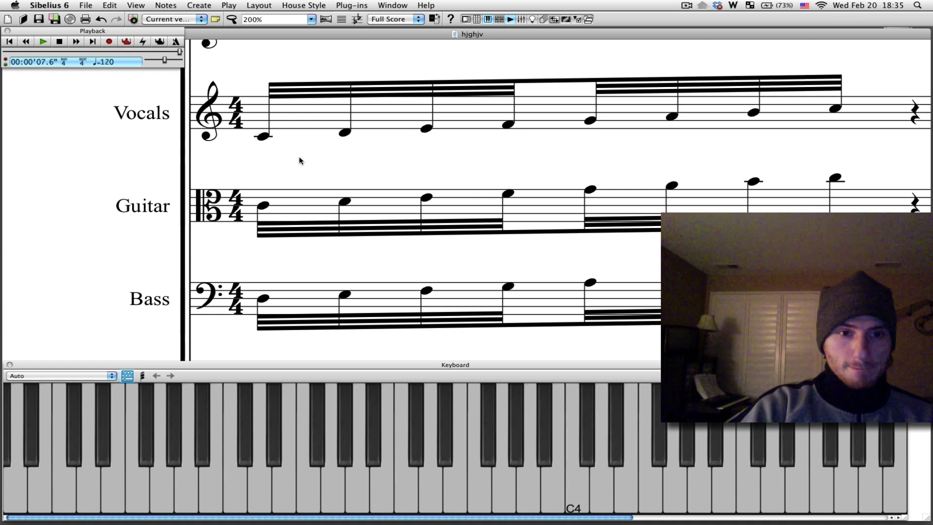
Select the first Bass note and extend the selection up through Guitar and Vocals
left_click(264, 206)
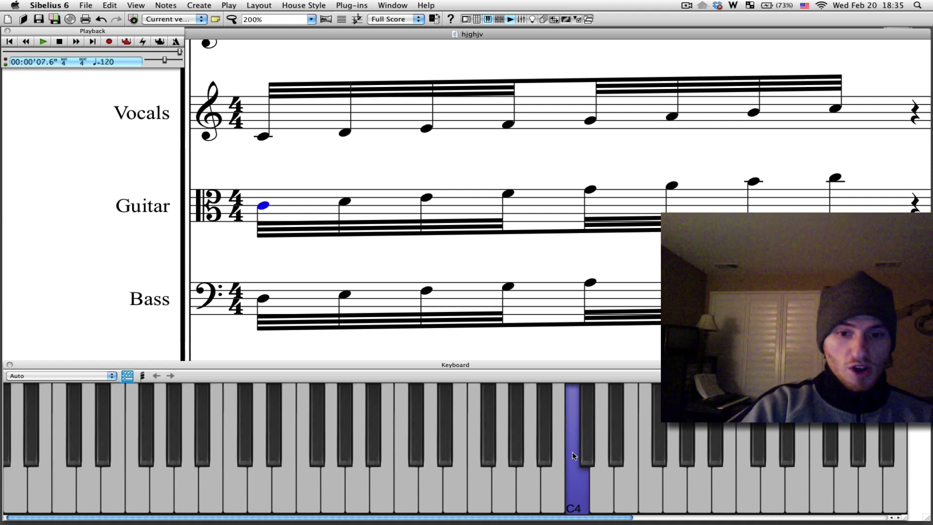
left_click(262, 138)
left_click(263, 205)
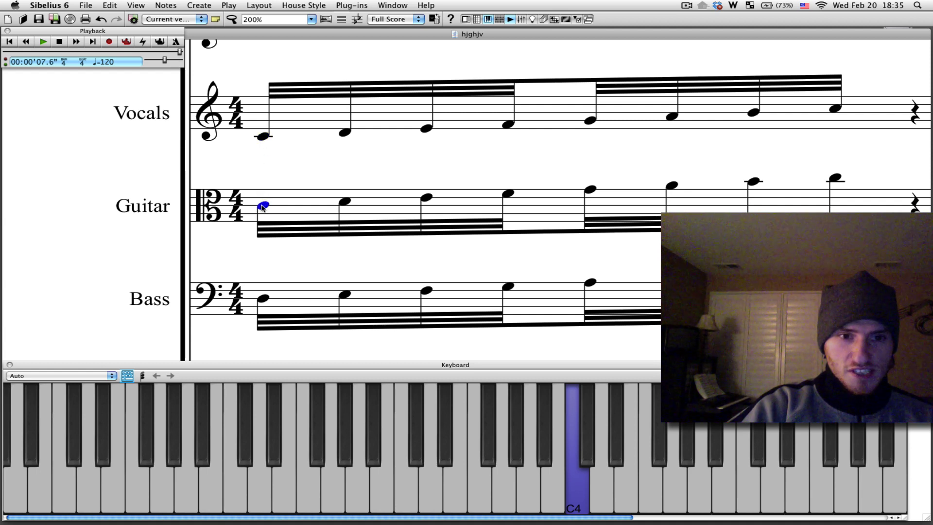
left_click(262, 298)
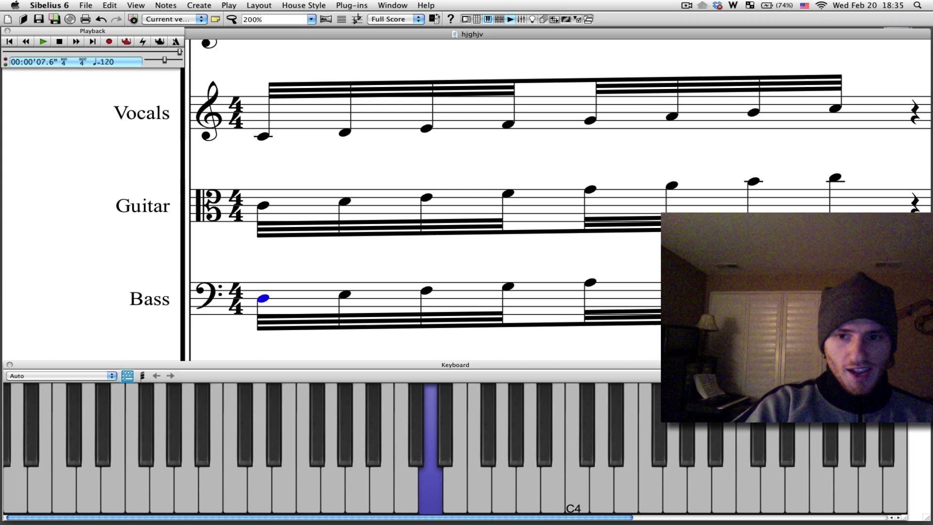
key("Escape")
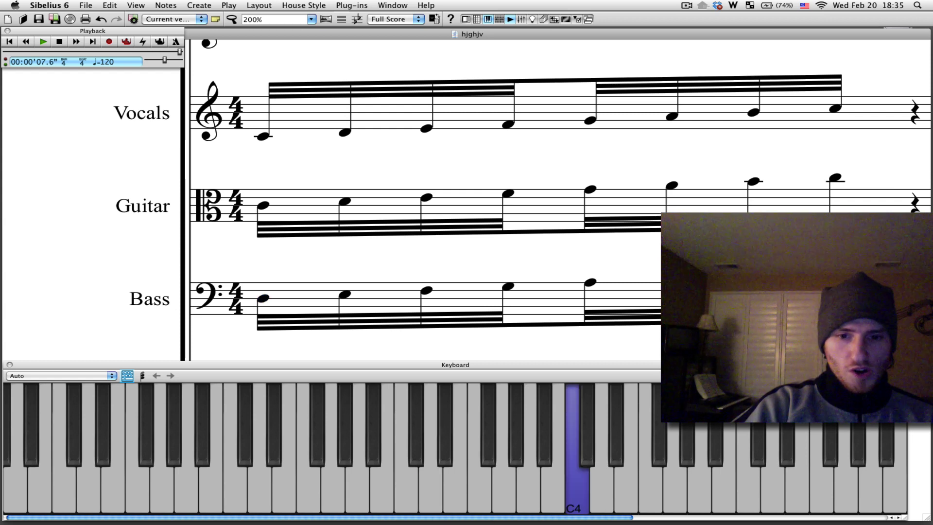
left_click(264, 300)
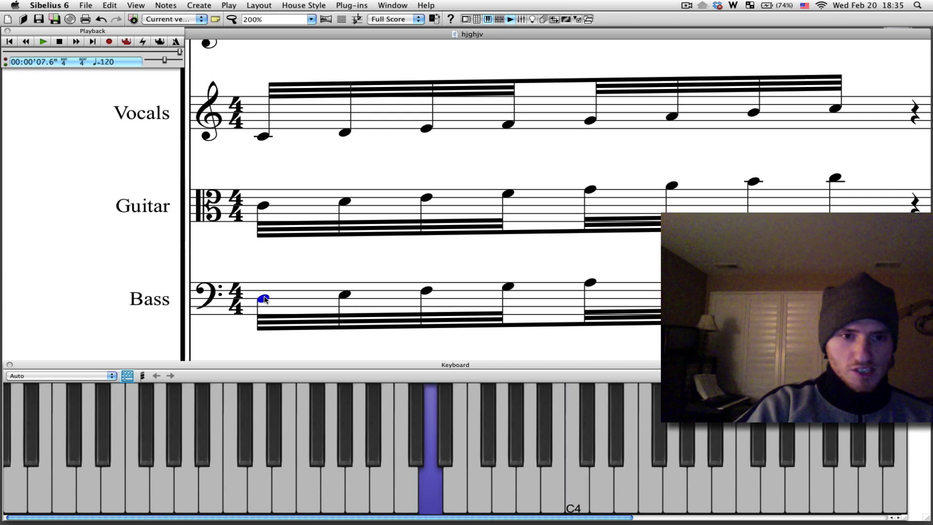
key("shift+super+Up")
key("shift+super+Up")
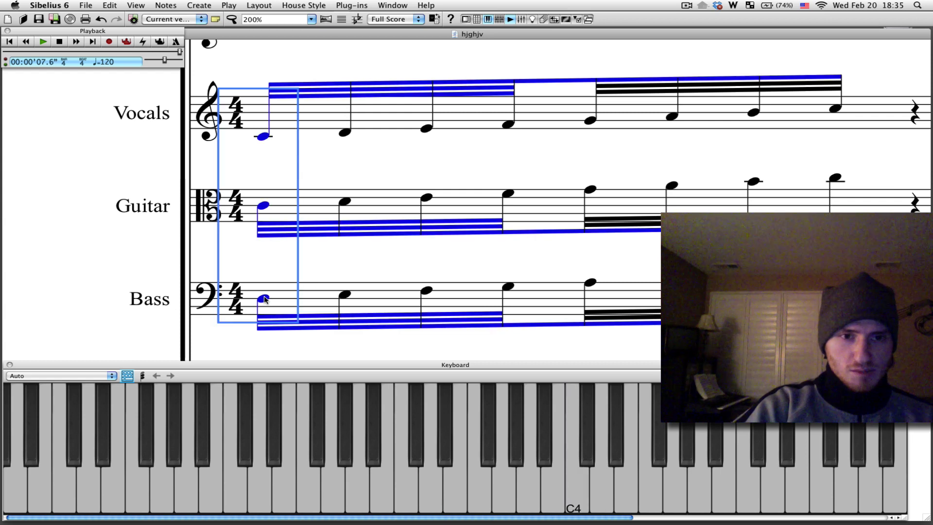
Turn the selected first beats into whole notes and raise the Bass note an octave to middle C
left_click(564, 22)
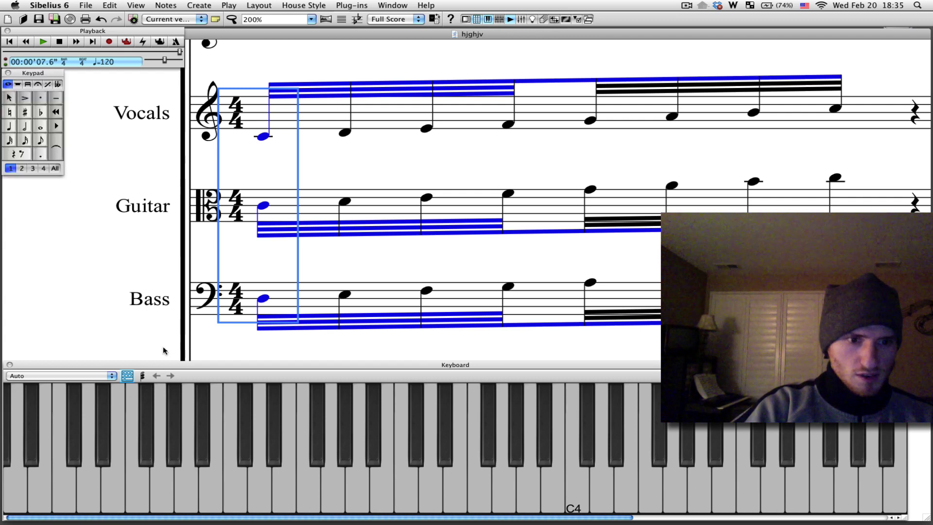
left_click(41, 127)
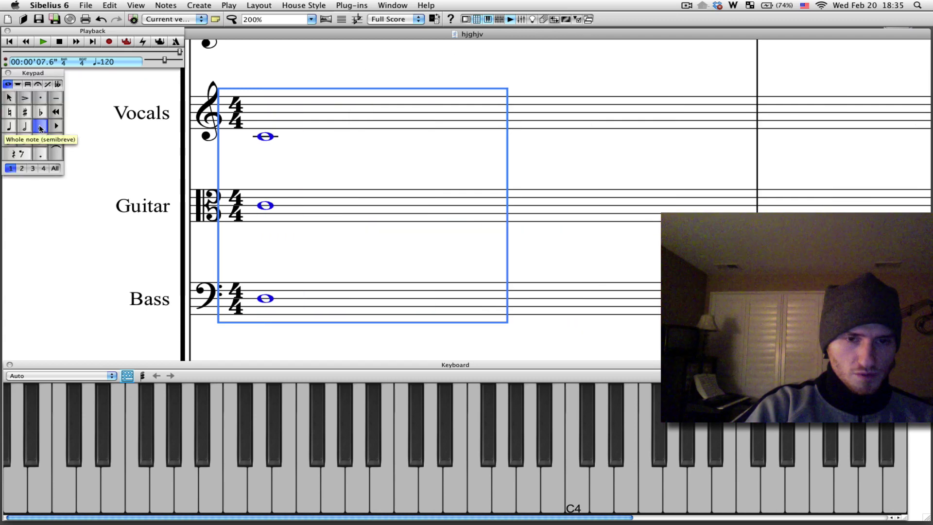
left_click(267, 238)
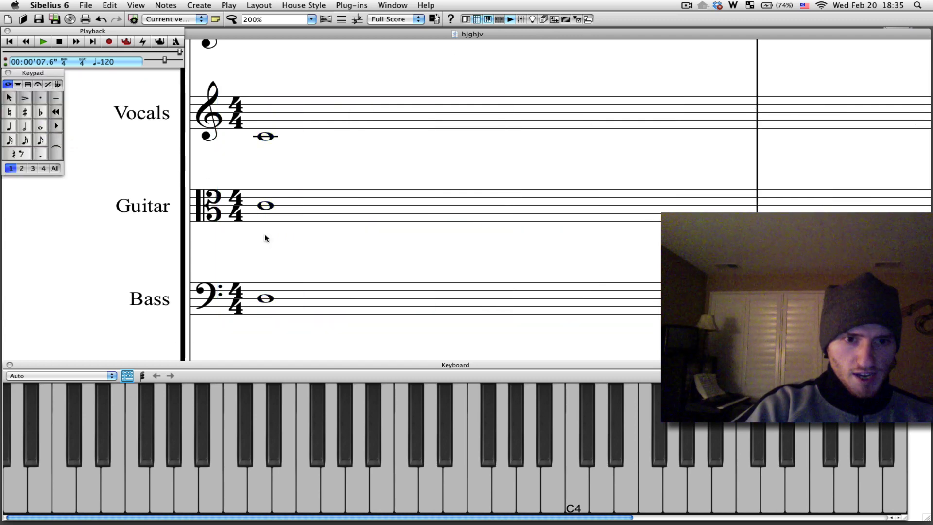
left_click(303, 290)
key("ctrl+Up")
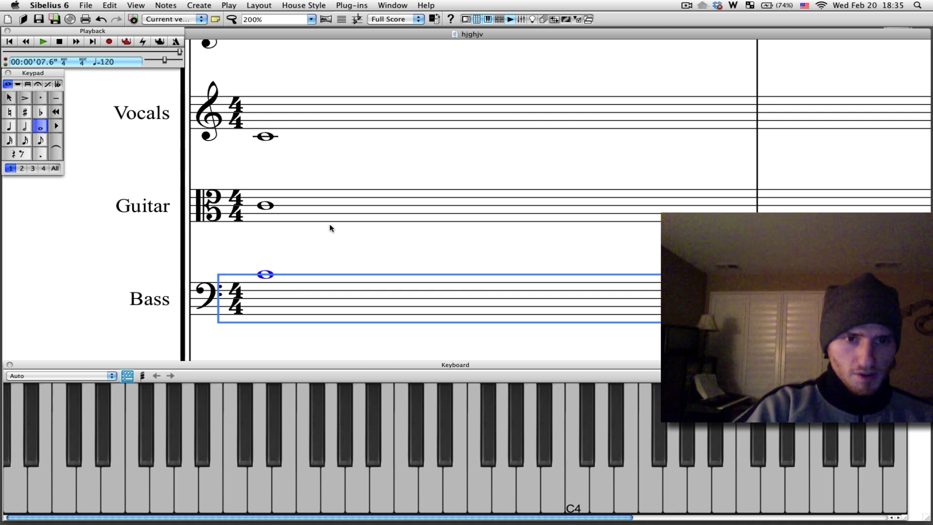
key("Escape")
Check the pitch of the Vocals, Guitar and Bass whole notes, then clear the selection
left_click(266, 136)
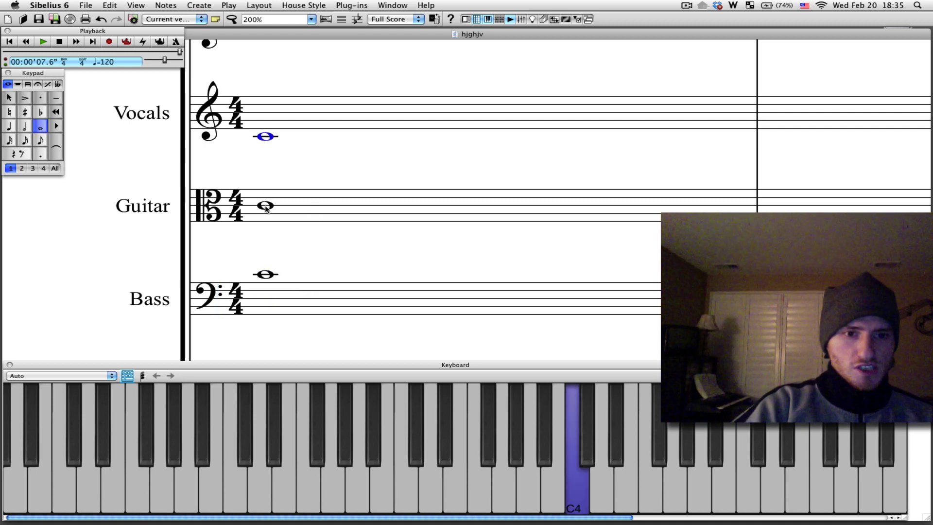
left_click(266, 205)
left_click(265, 274)
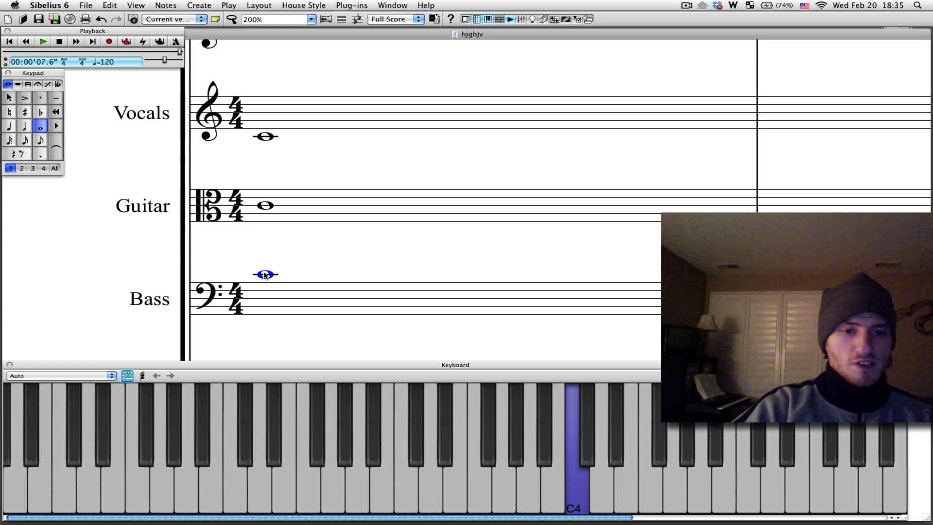
left_click(349, 256)
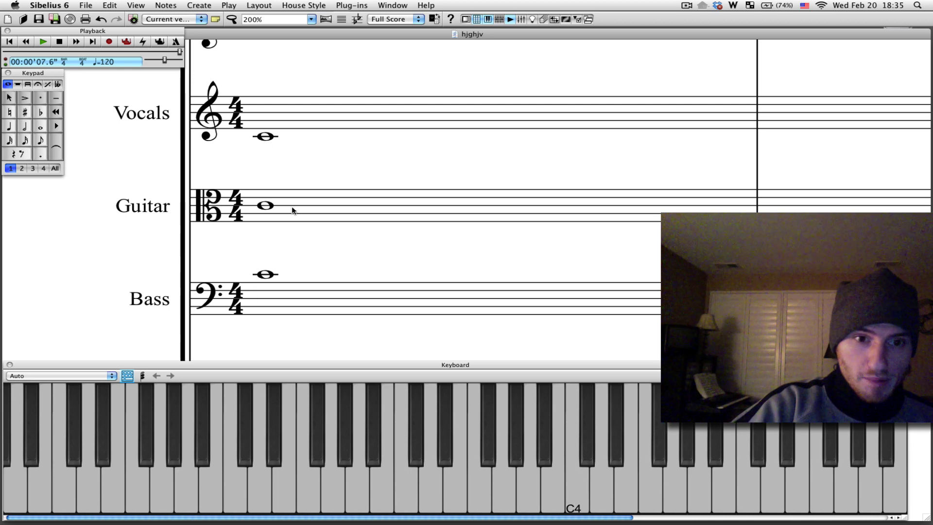
Drag the Guitar staff onto Vocals and the Bass staff onto both, then zoom in to 400%
left_click_drag(298, 209, 299, 138)
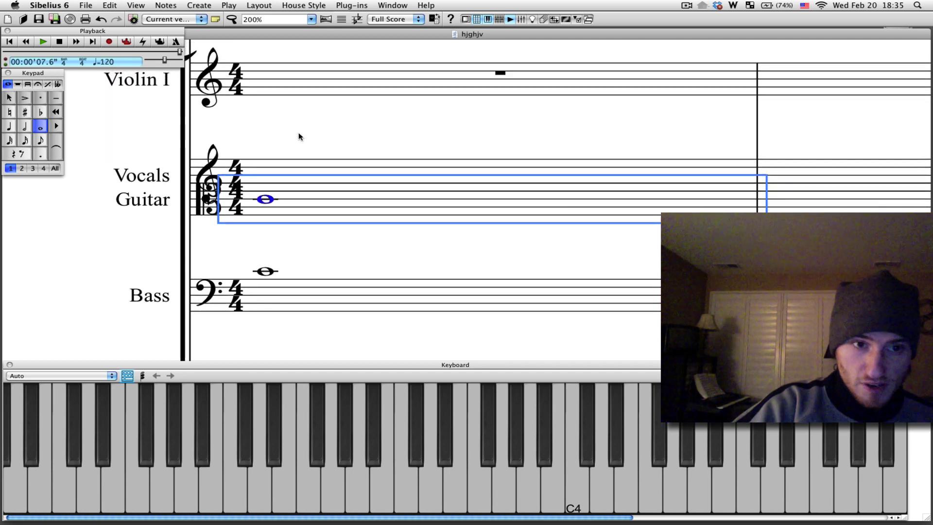
left_click(311, 253)
left_click_drag(311, 290, 309, 210)
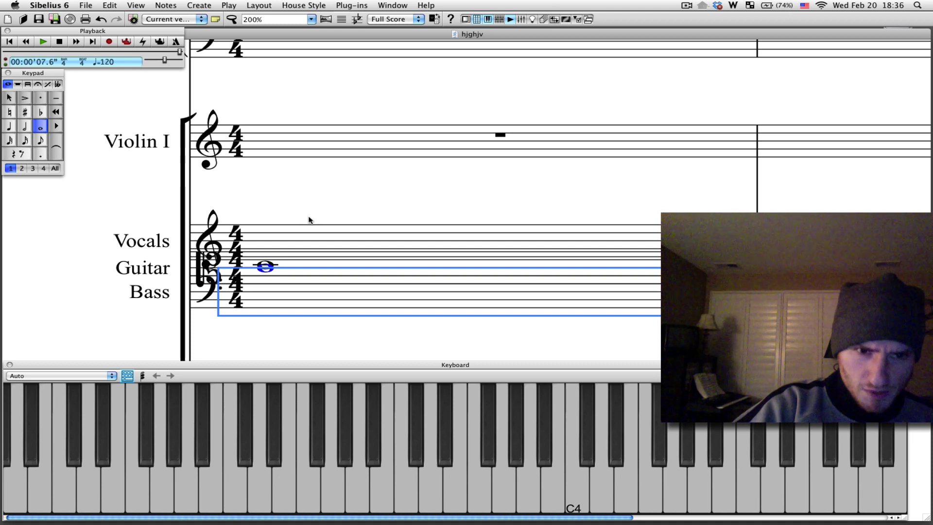
key("super+equal")
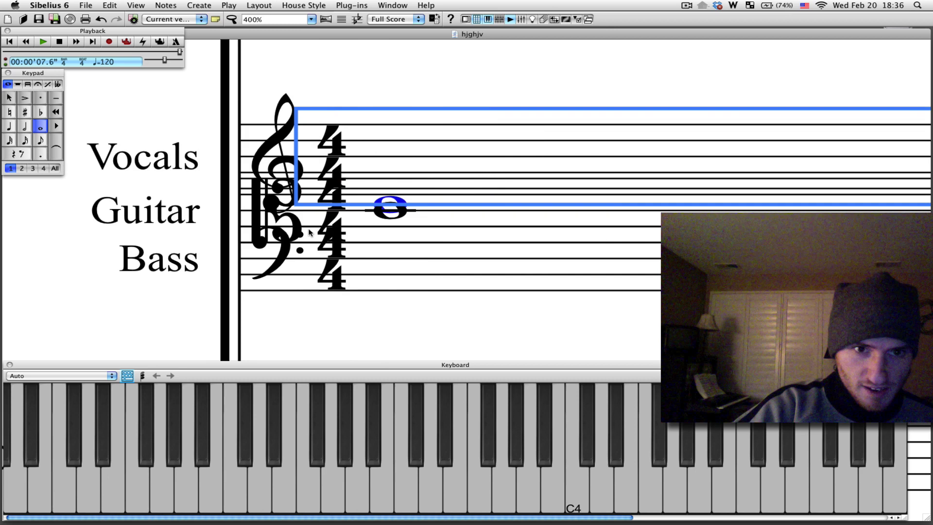
scroll(412, 160, "right", 2)
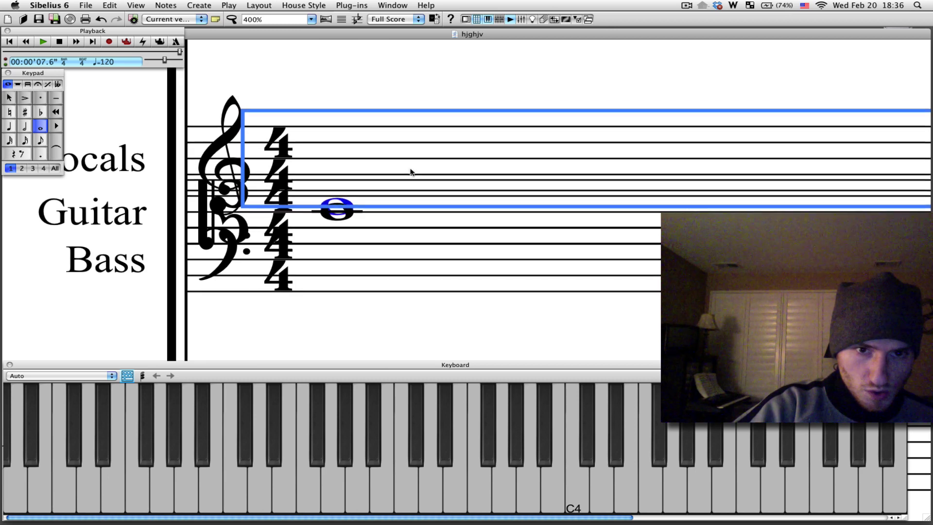
scroll(411, 172, "up", 1)
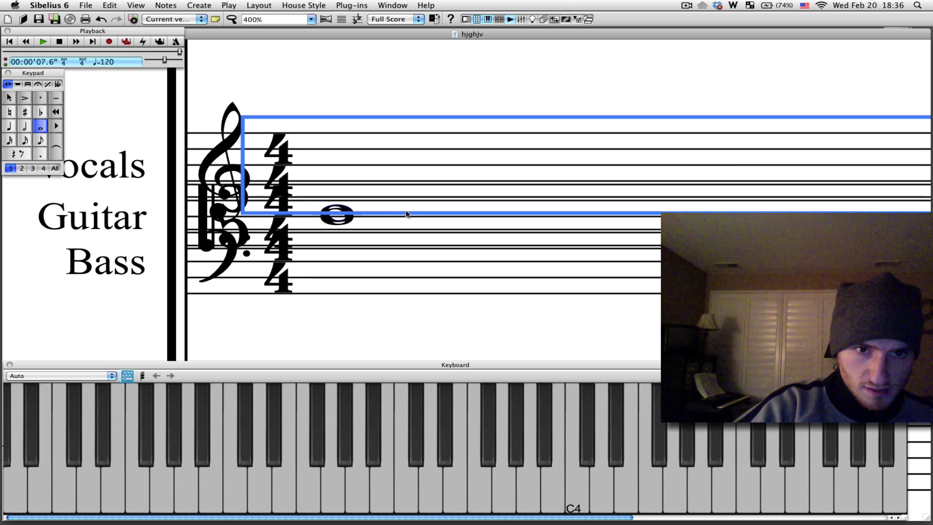
scroll(406, 214, "up", 1)
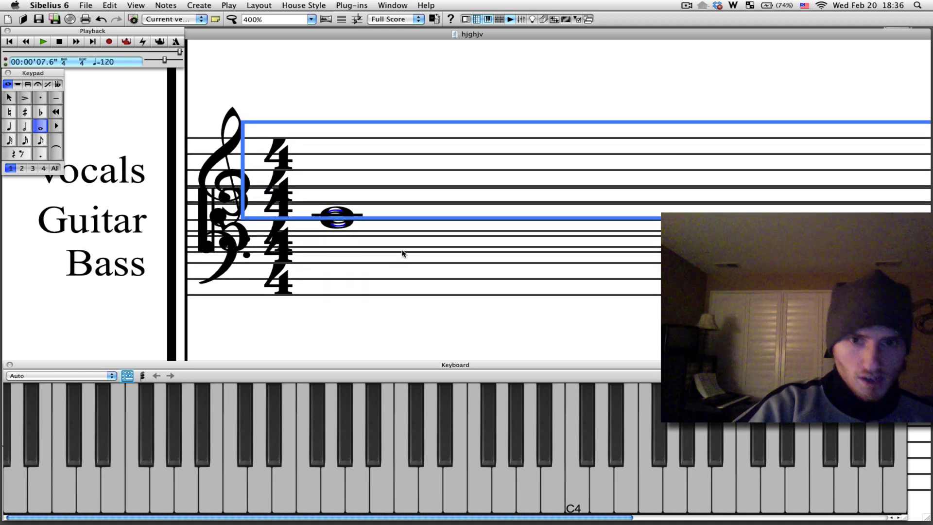
scroll(402, 252, "down", 1)
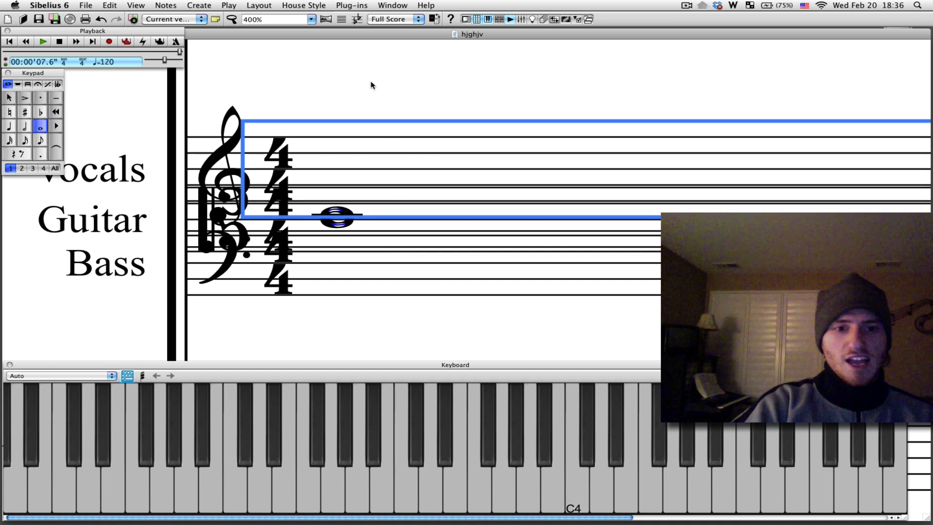
key("Escape")
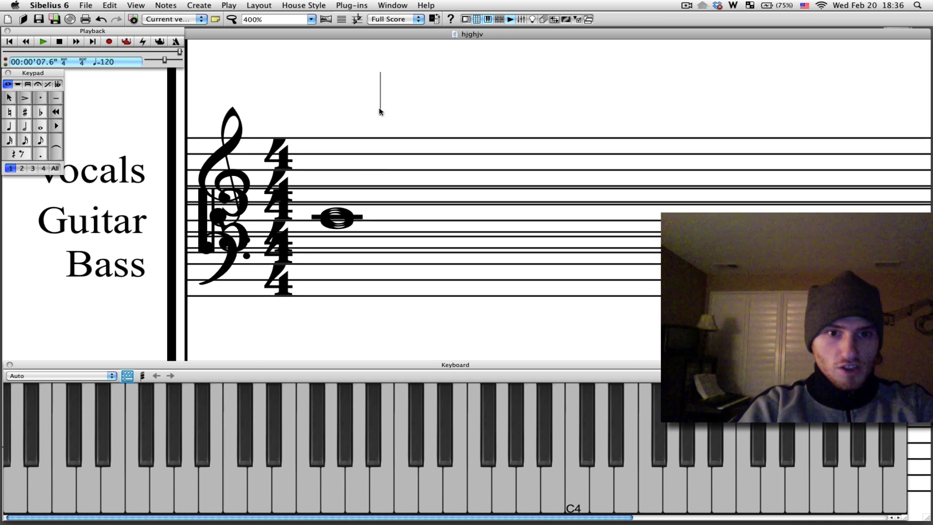
Type the title 'Treble Alto Bass' above the overlapping staves
type("Trebl")
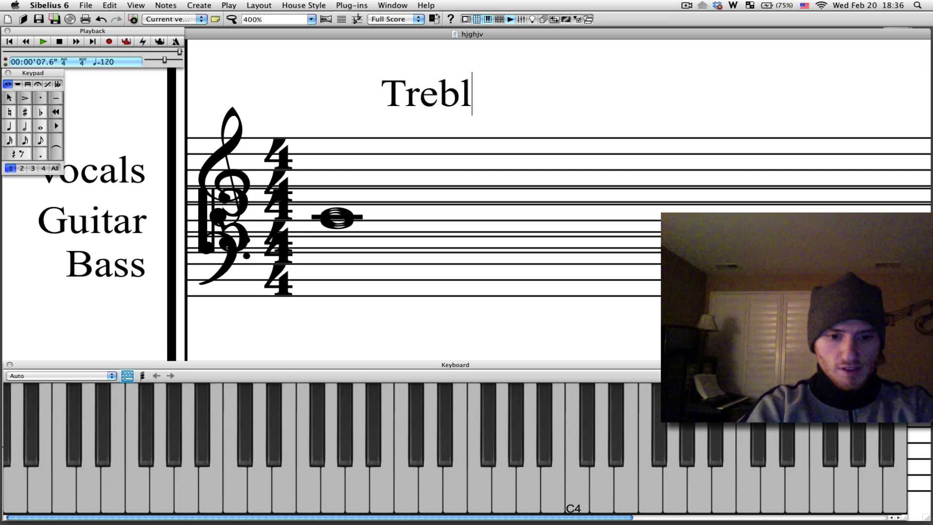
type("e Alto")
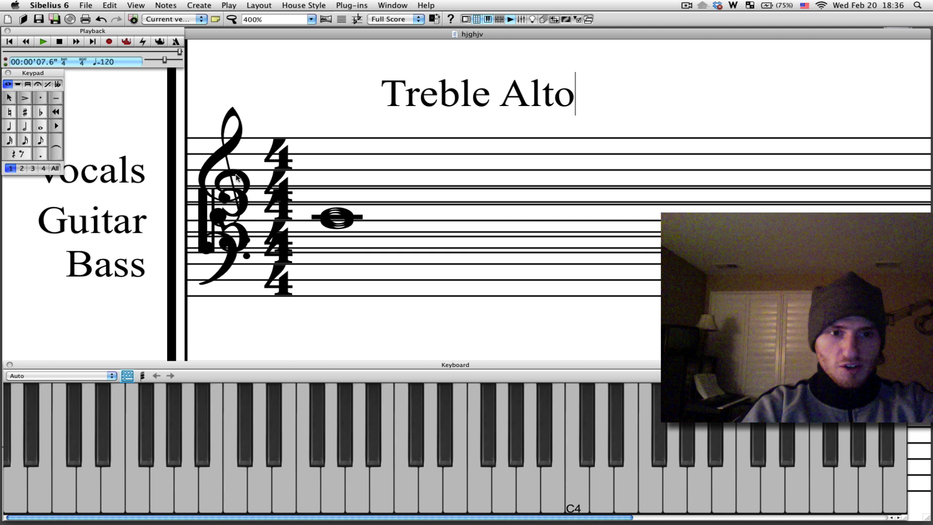
type(" Bass")
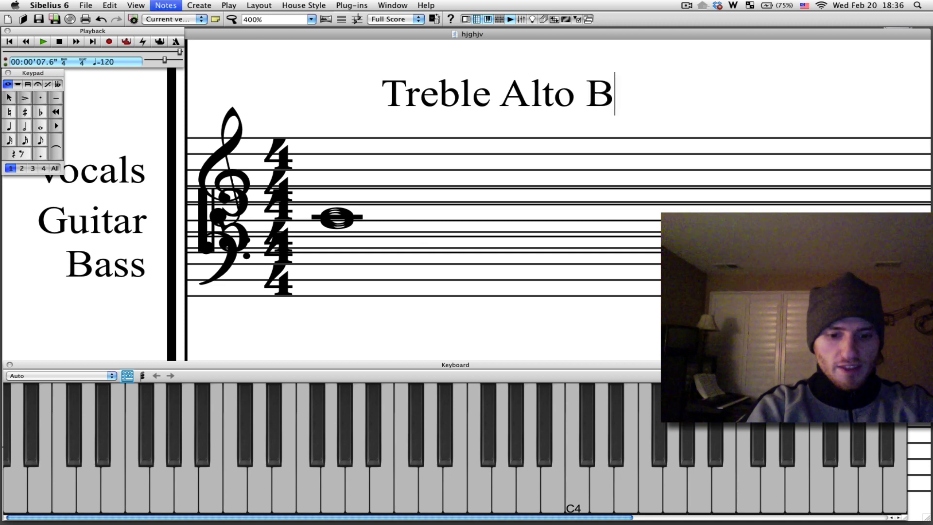
left_click(758, 93)
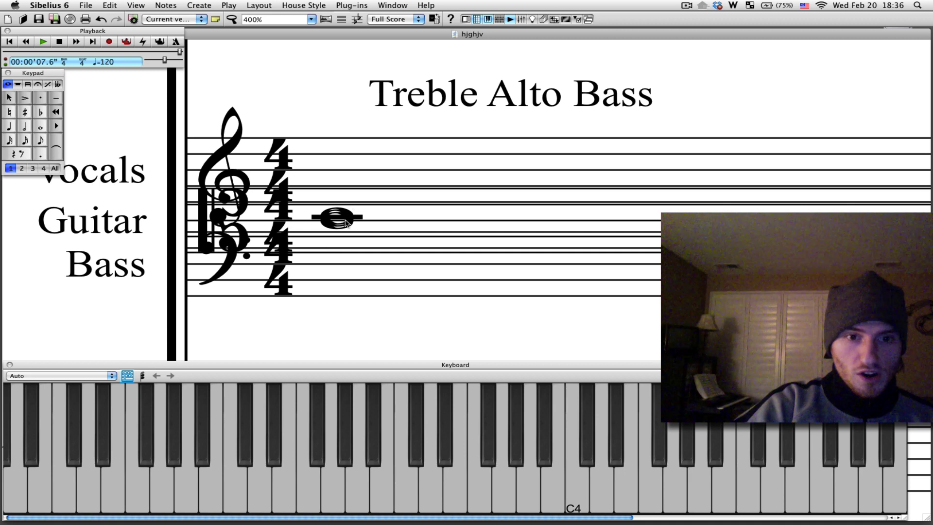
Remove the title, return Guitar and Bass to their own rows, and zoom out to 200%
left_click(380, 297)
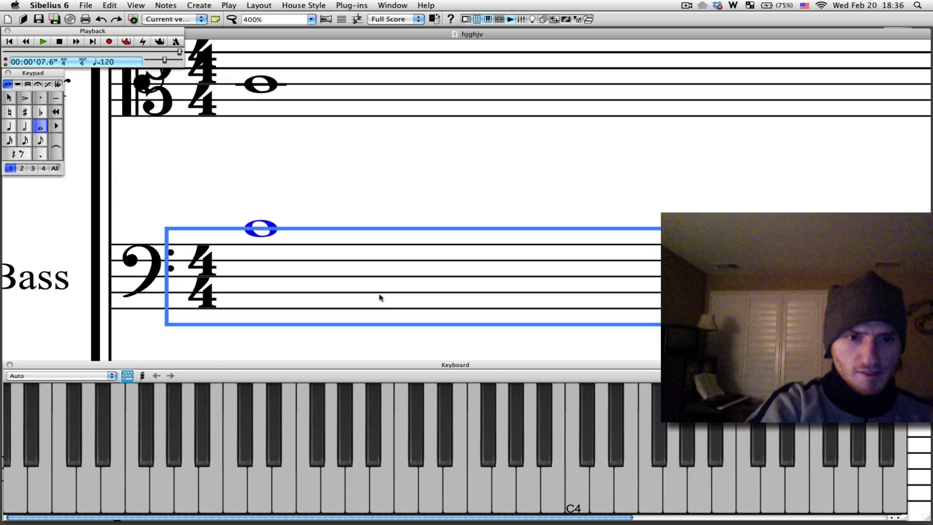
key("Escape")
key("super+z")
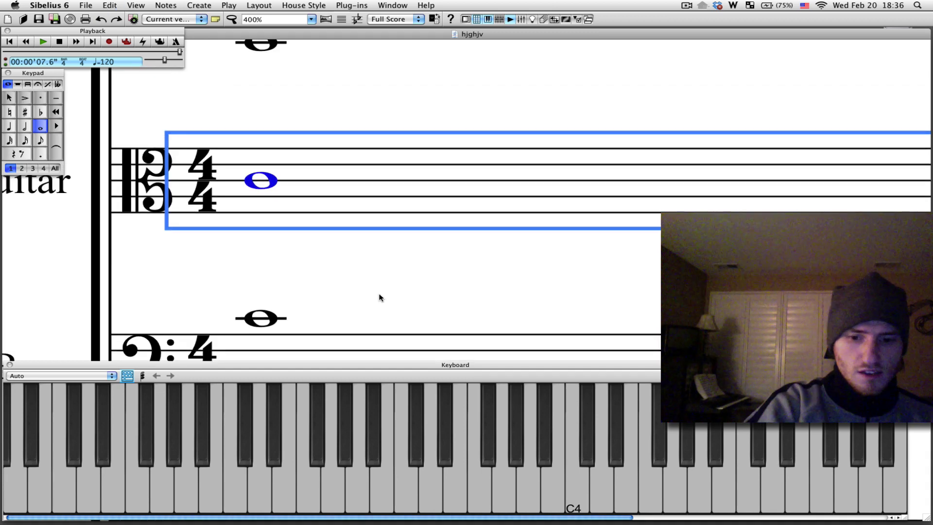
key("super+minus")
key("Escape")
key("super+minus")
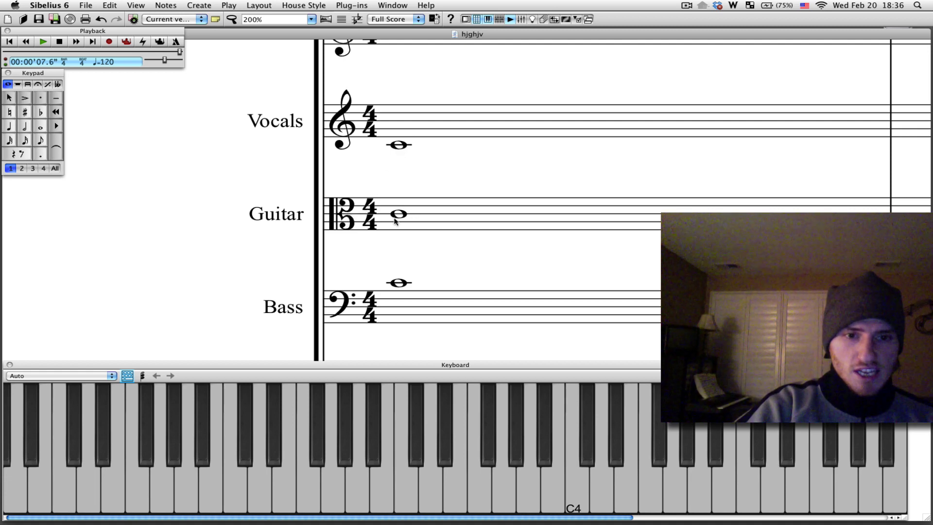
Append 'Alto' to the Guitar staff name
left_click(304, 219)
double_click(304, 218)
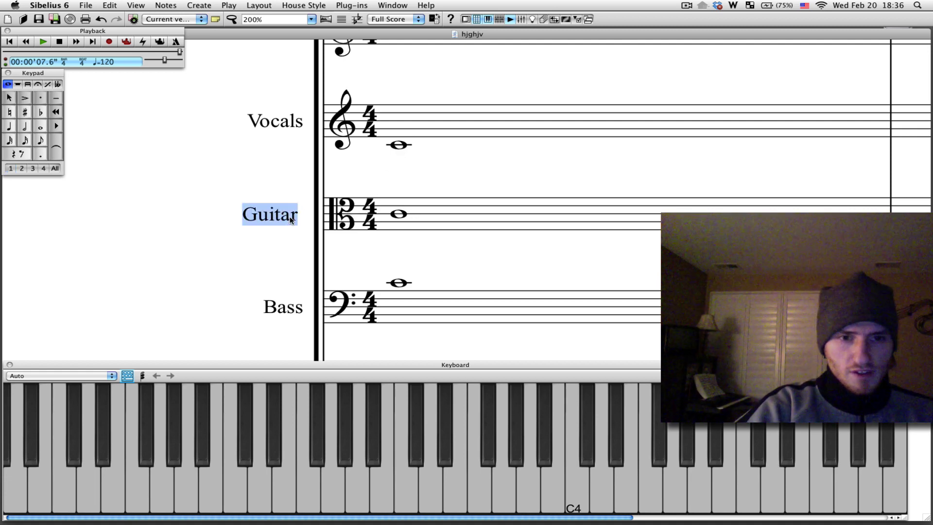
key("Right")
type("Alto")
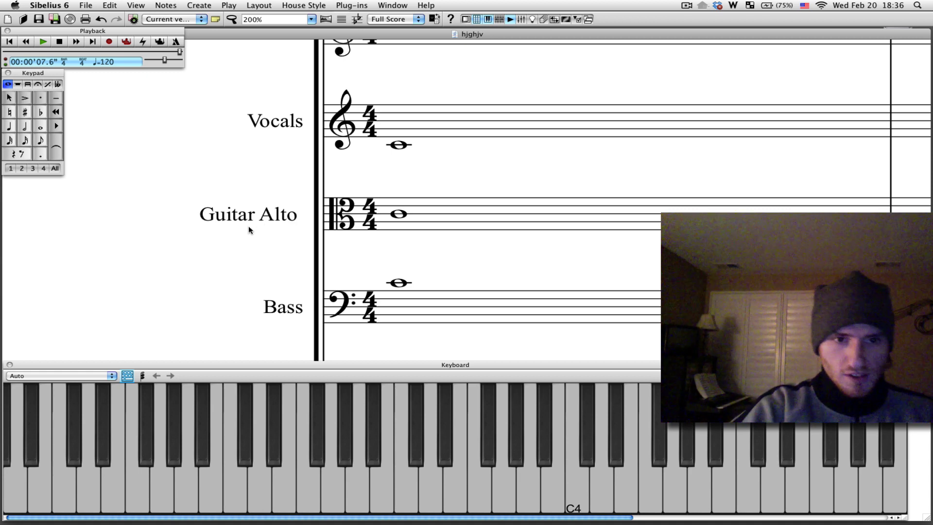
key("Escape")
Change the Bass staff name to 'Bass - Bass'
double_click(275, 311)
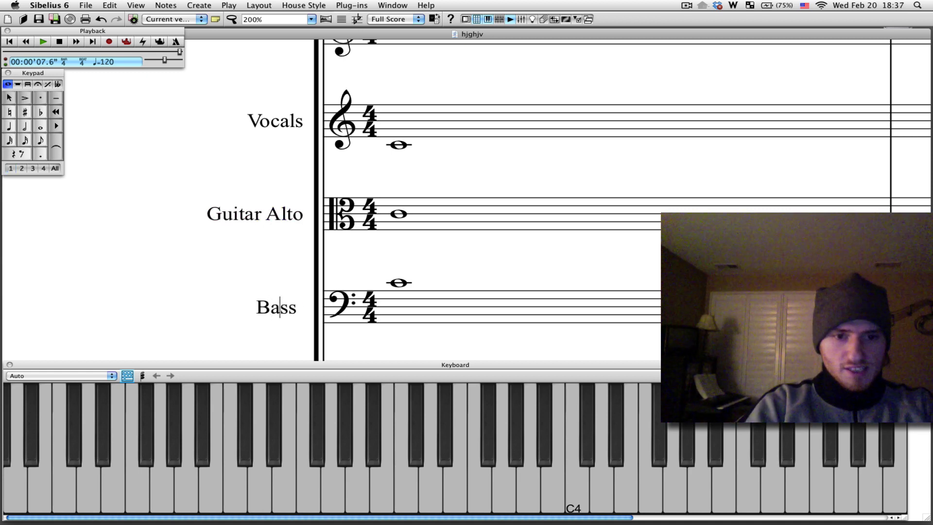
key("Right")
key("Right")
type("Bass")
key("Left")
key("Left")
key("Left")
key("Left")
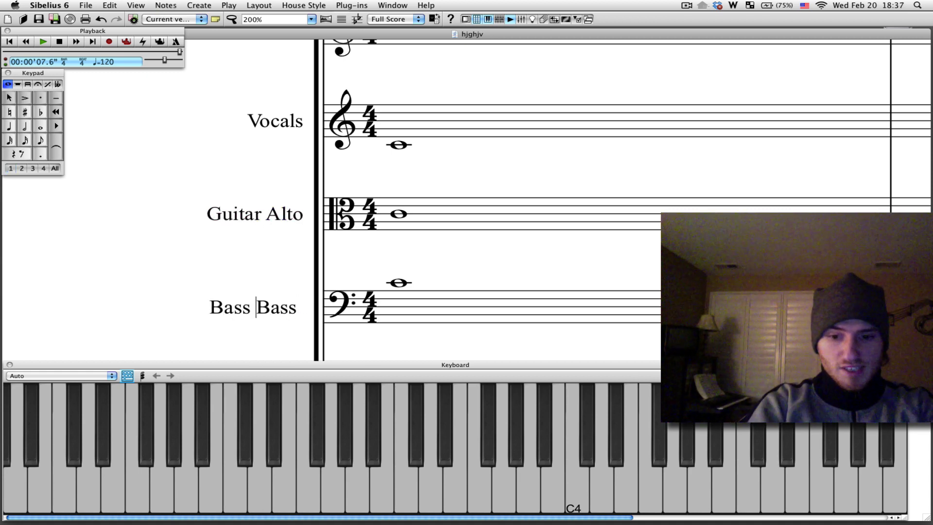
type("-")
key("Escape")
Insert a hyphen so the Guitar name reads 'Guitar - Alto'
double_click(278, 218)
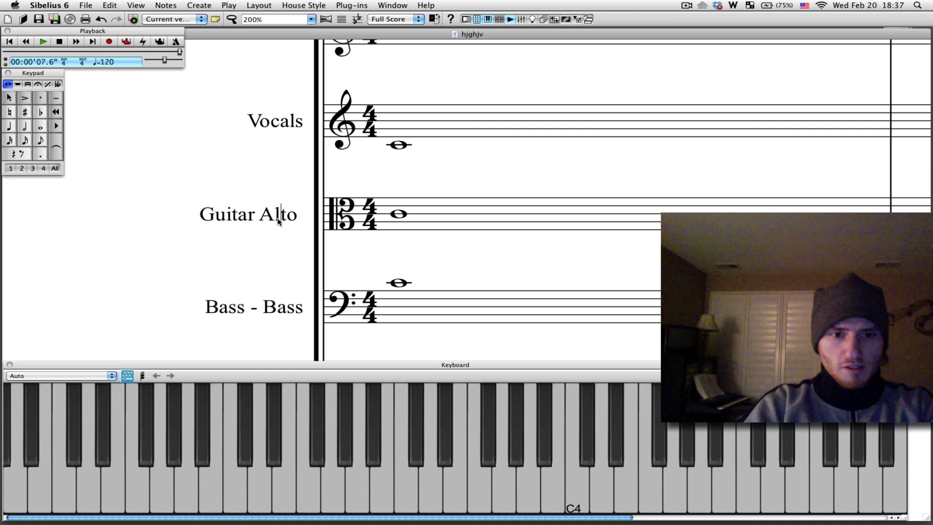
double_click(278, 219)
left_click(275, 219)
type("-")
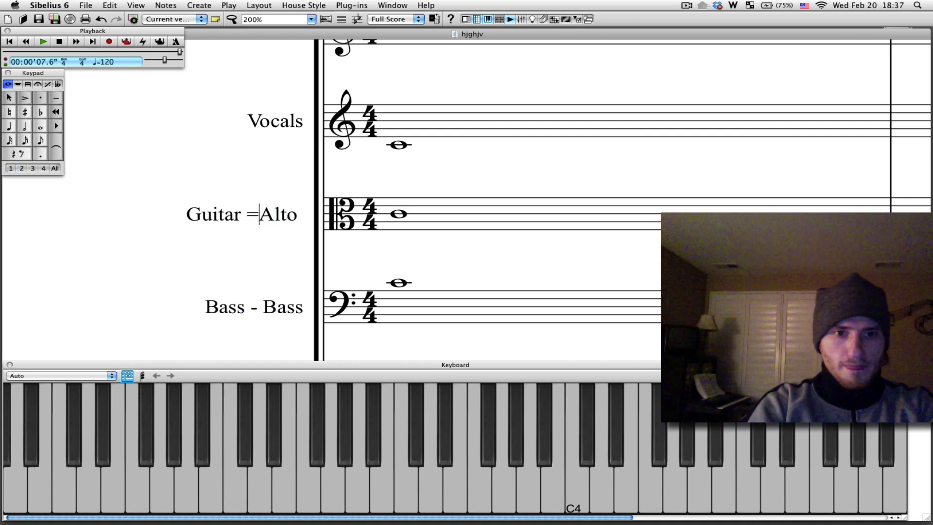
key("Escape")
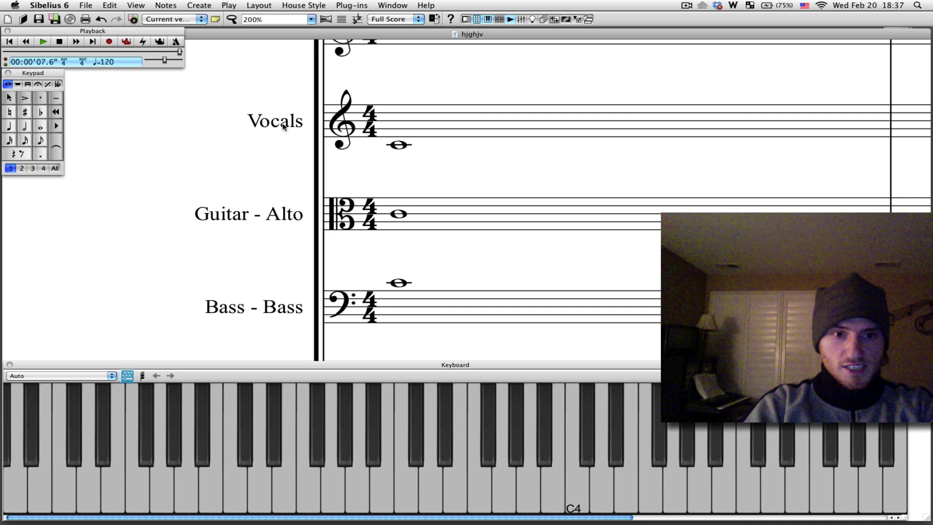
Append ' - Treble' to make the Vocals name 'Vocals - Treble'
double_click(281, 123)
type("-")
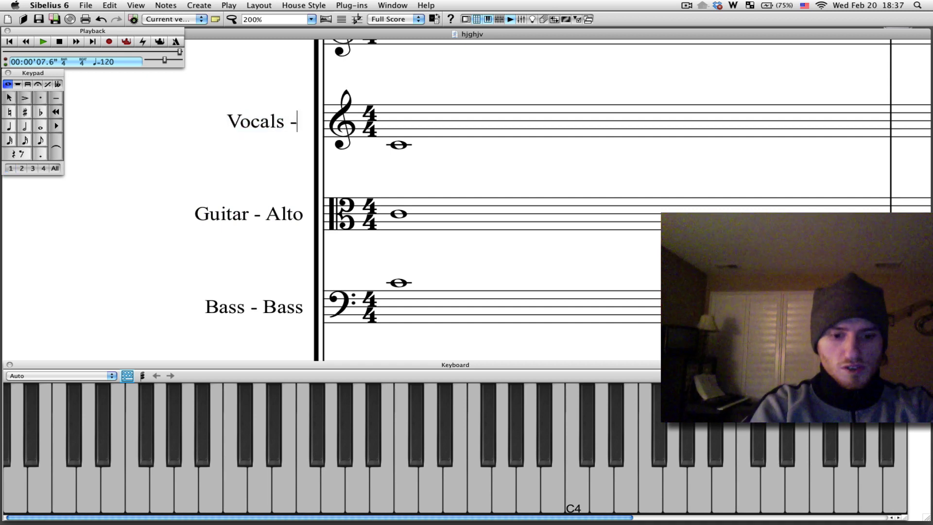
type(" Treble")
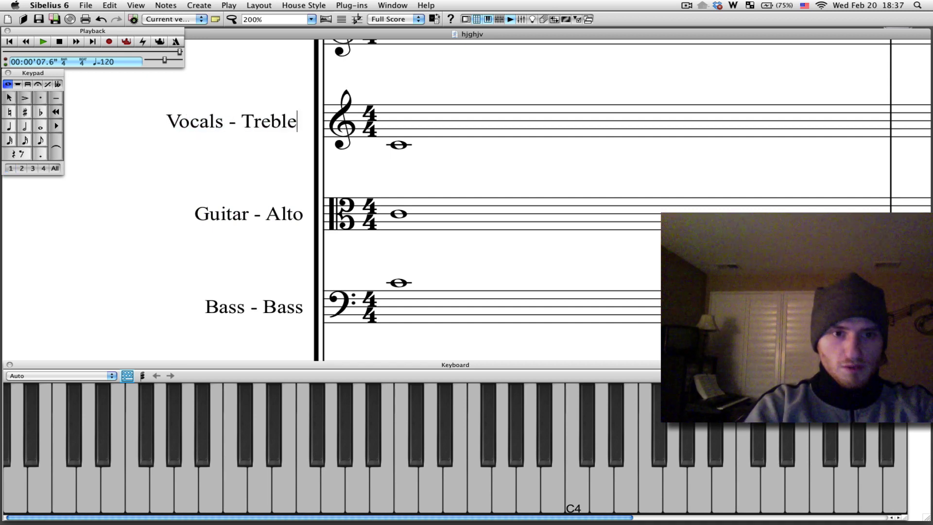
key("Escape")
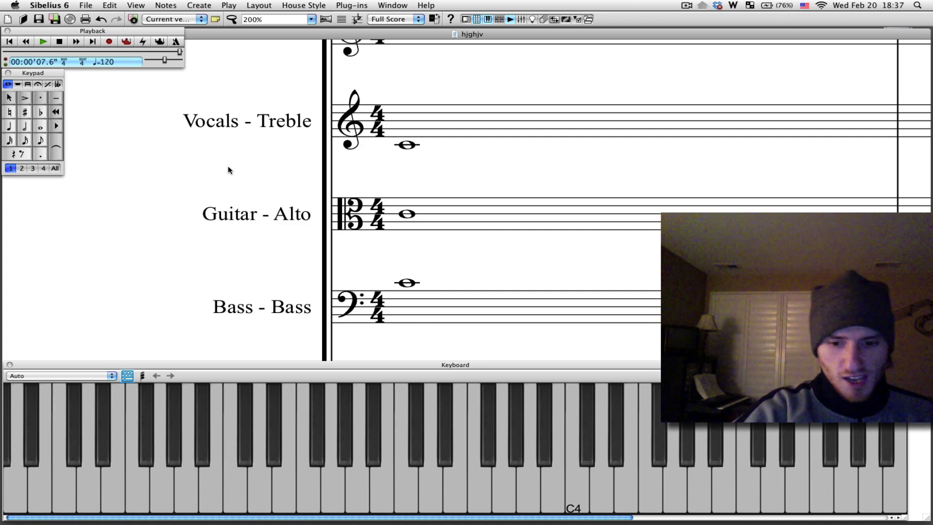
Zoom to 800% and raise the Guitar staff's whole note from C4 to A4
key("super+equal")
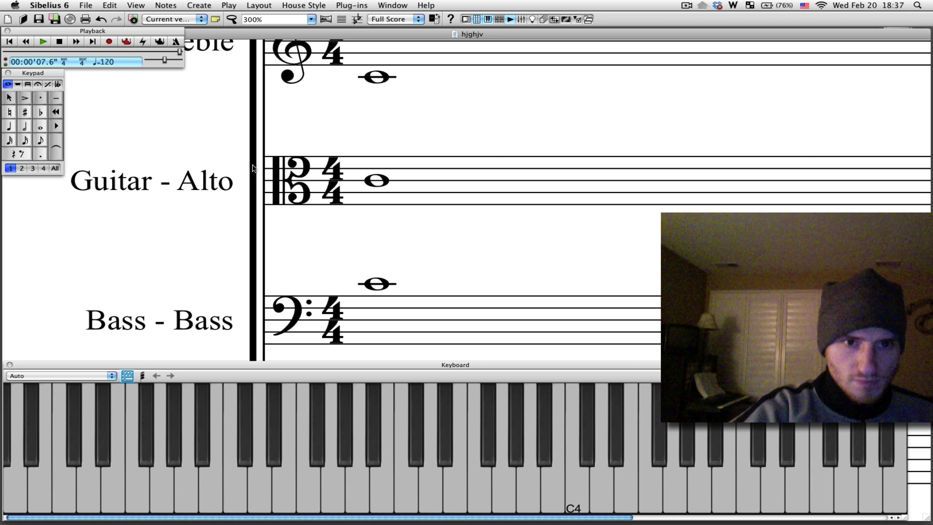
key("super+equal")
key("super+equal")
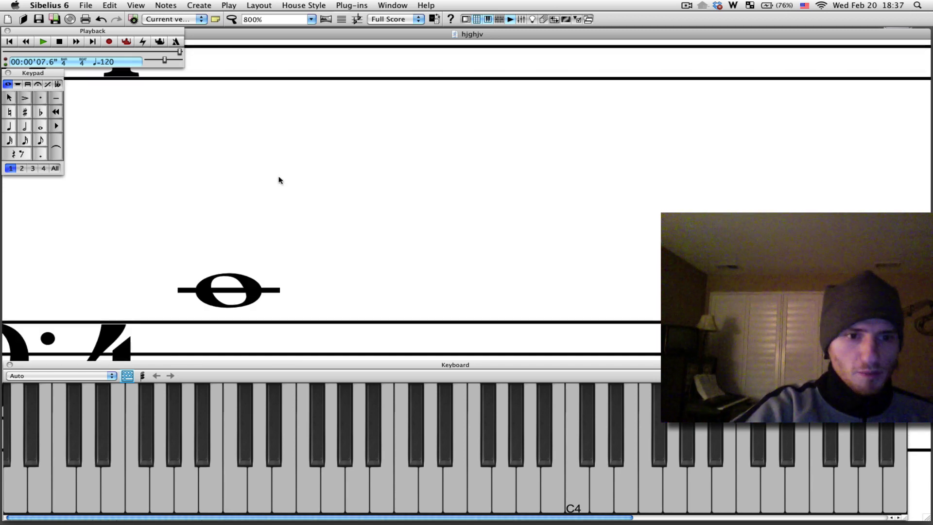
scroll(279, 181, "left", 5)
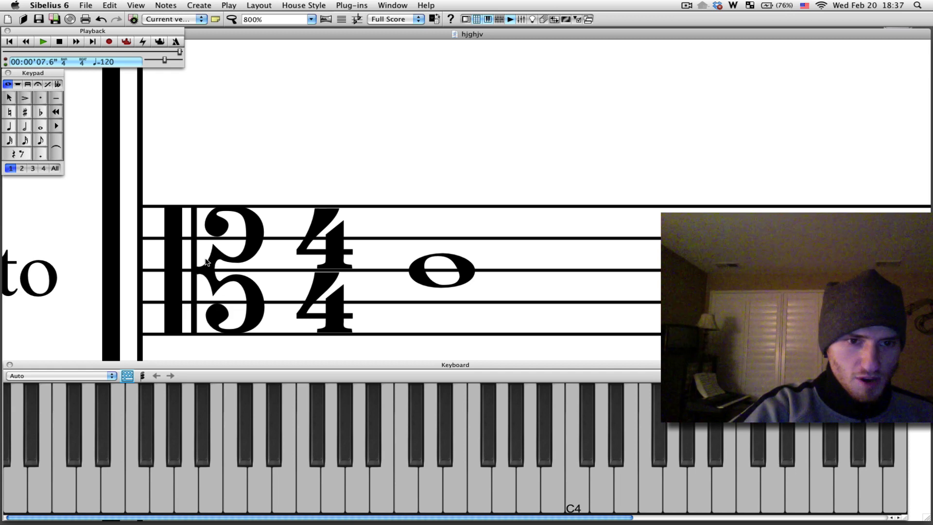
left_click(465, 274)
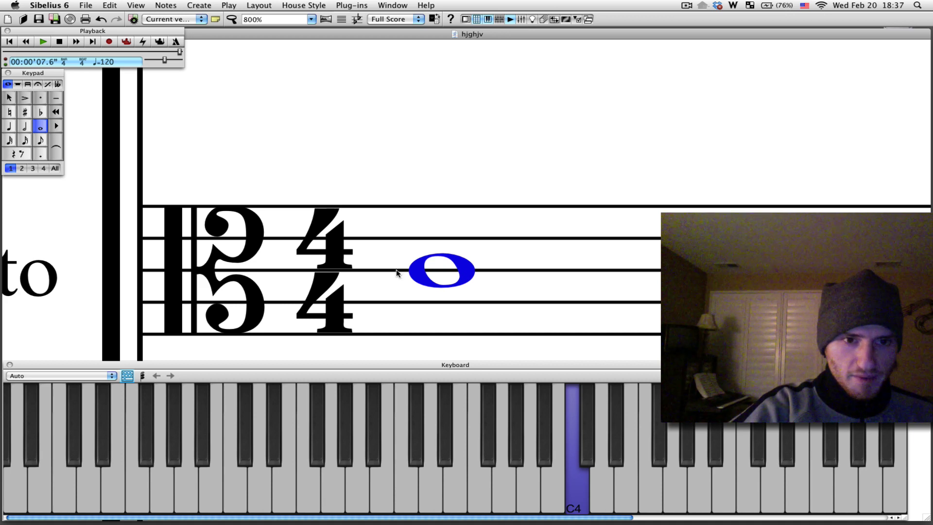
key("Up")
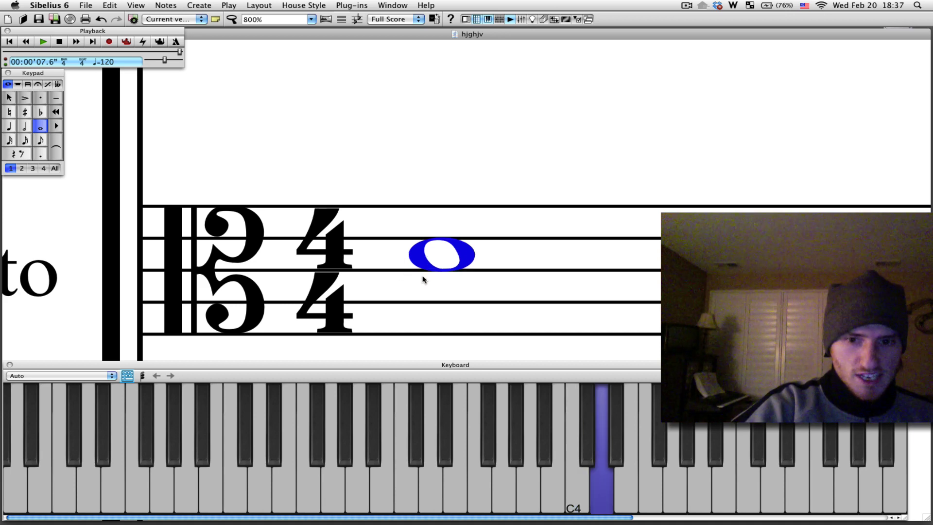
key("Up")
key("Up")
key("Up")
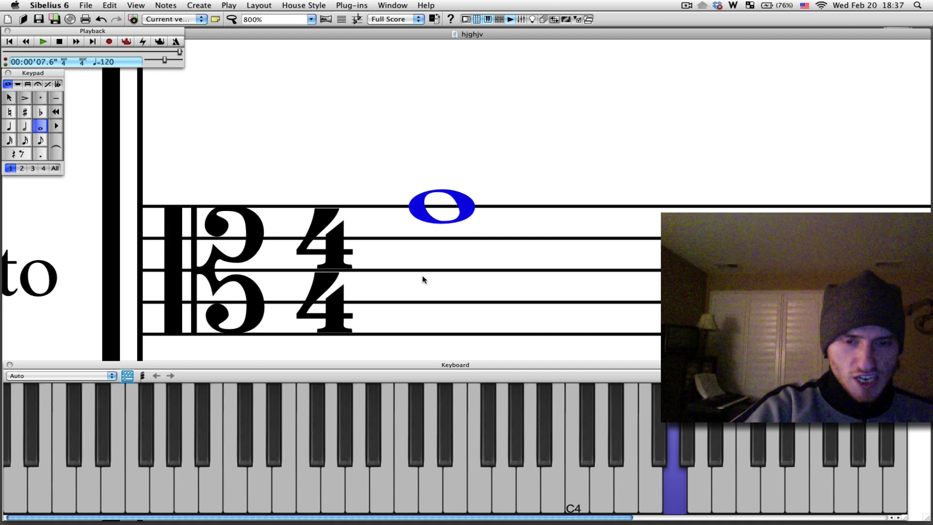
key("Up")
scroll(422, 280, "up", 10)
scroll(423, 279, "down", 10)
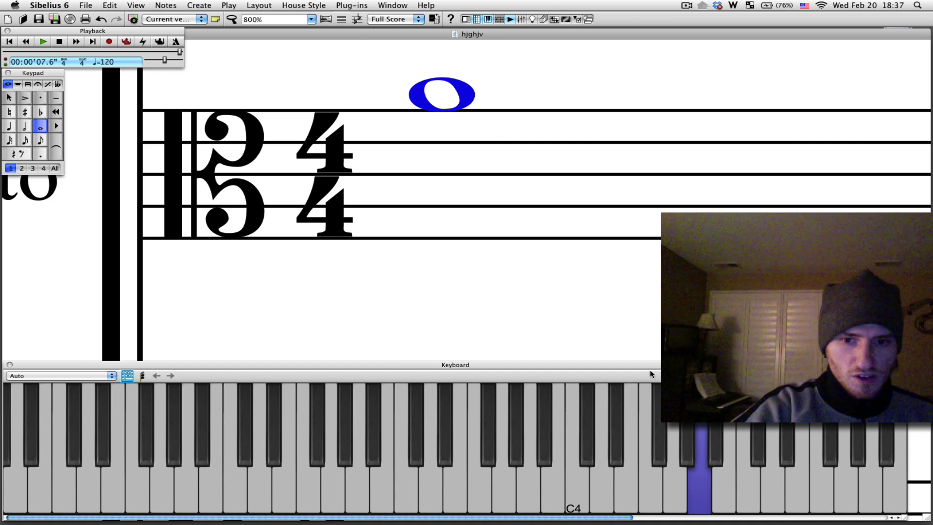
Move the Keyboard window left, recheck the alto note at A4, and bring Vocals into view
left_click_drag(627, 364, 335, 362)
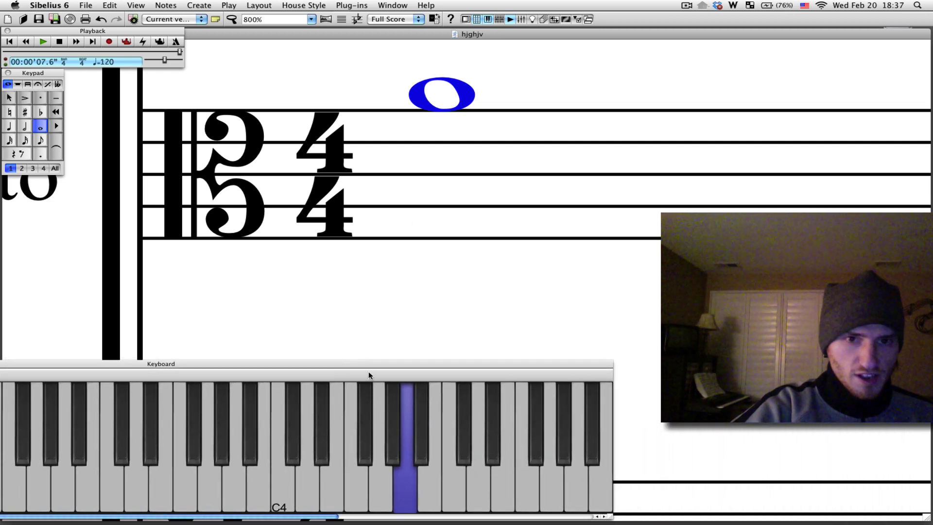
key("Down")
key("Down")
key("Down")
key("Down")
key("Down")
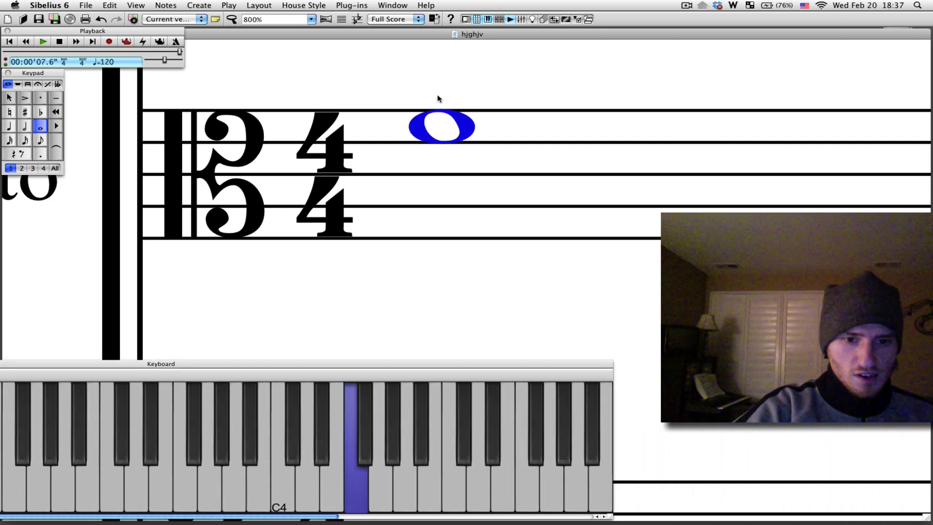
key("Up")
key("Up")
key("Up")
key("Up")
key("Up")
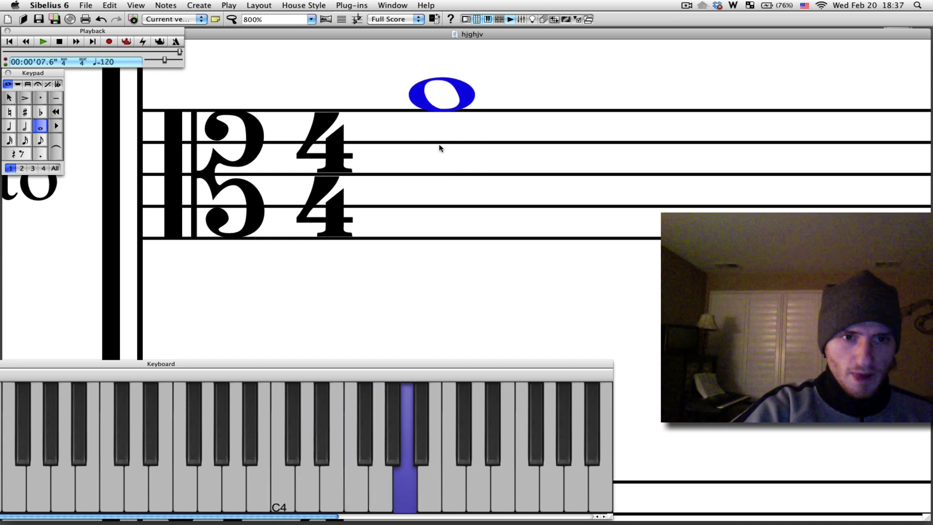
scroll(440, 148, "up", 3)
left_click_drag(392, 145, 396, 405)
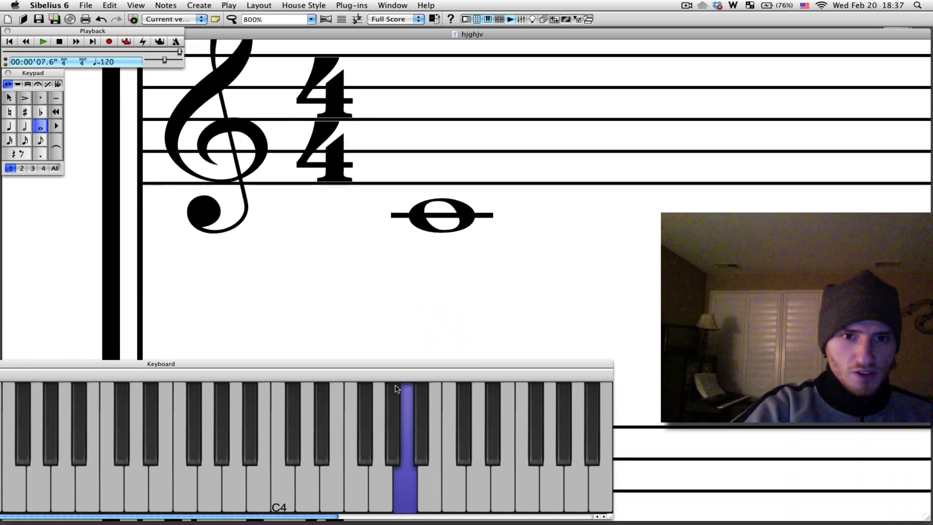
Raise the Vocals whole note to G4 and zoom out to 200%
left_click(442, 214)
key("Up")
key("Up")
key("Up")
key("Up")
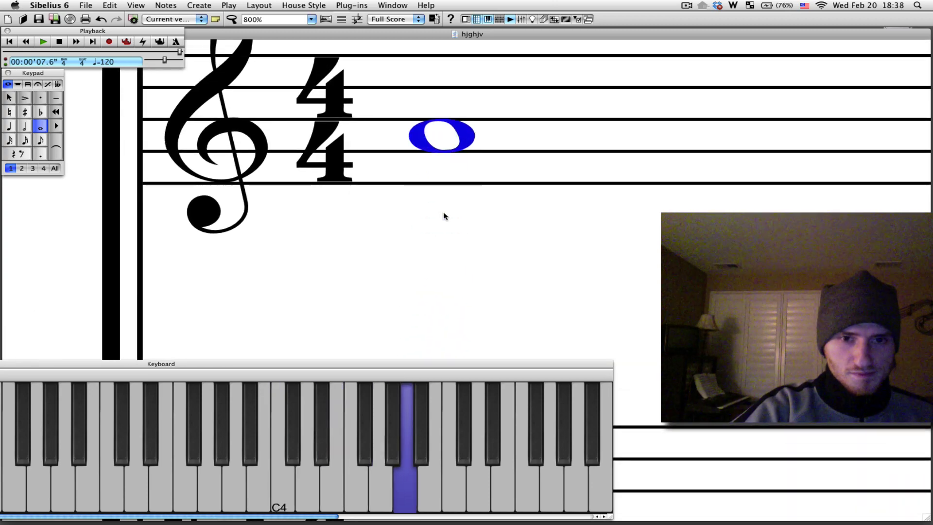
key("super+minus")
key("super+minus")
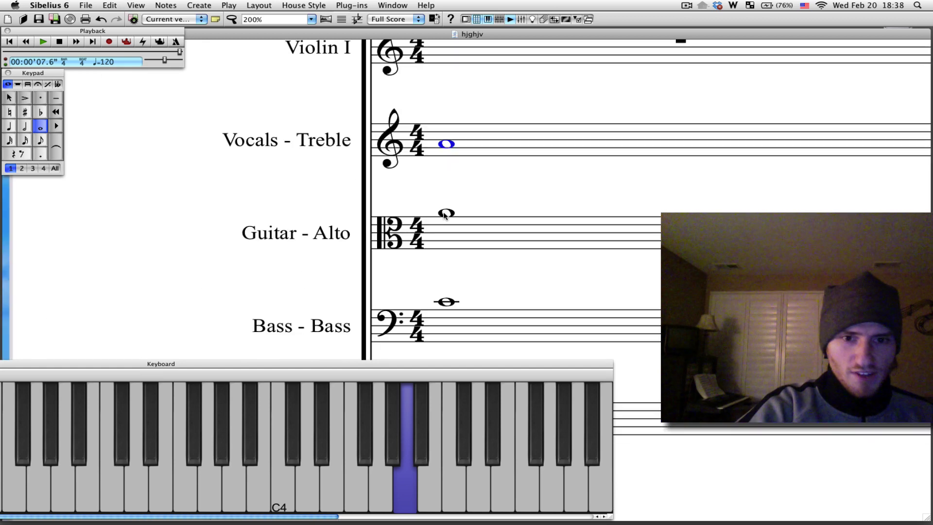
Drag the Guitar - Alto and Bass staves up onto the Vocals staff
left_click_drag(477, 235, 476, 166)
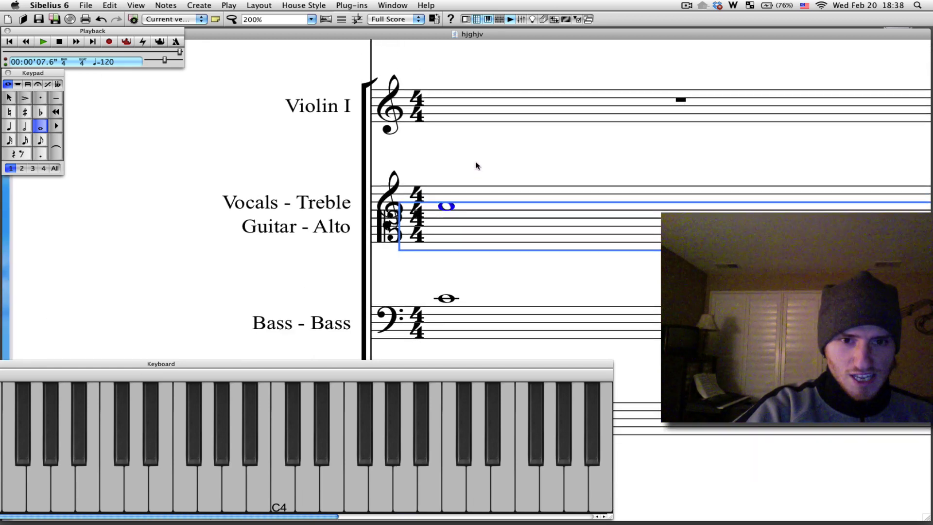
key("Escape")
left_click_drag(474, 313, 479, 261)
key("Up")
key("Up")
key("Up")
key("Up")
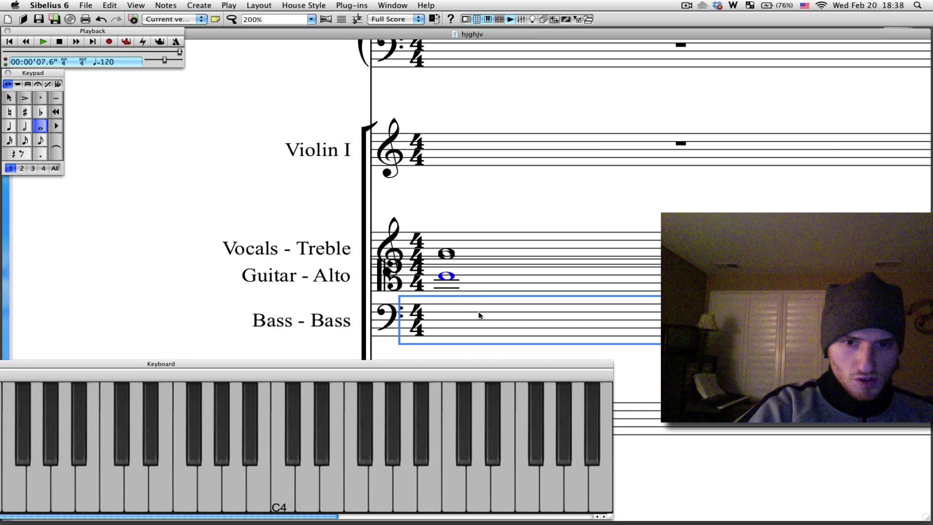
left_click_drag(478, 312, 479, 287)
key("Escape")
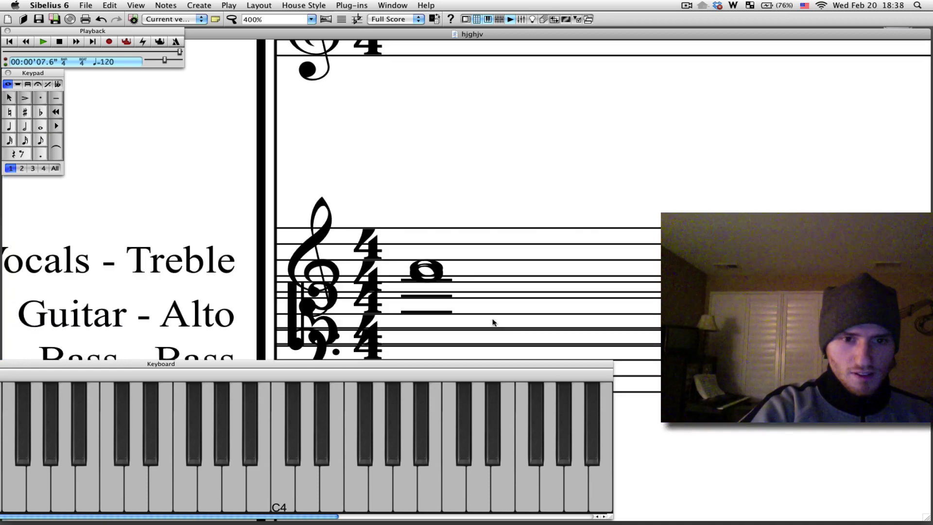
Zoom to 400% and undo both staff drags to separate the staves again
key("super+equal")
left_click_drag(468, 224, 578, 118)
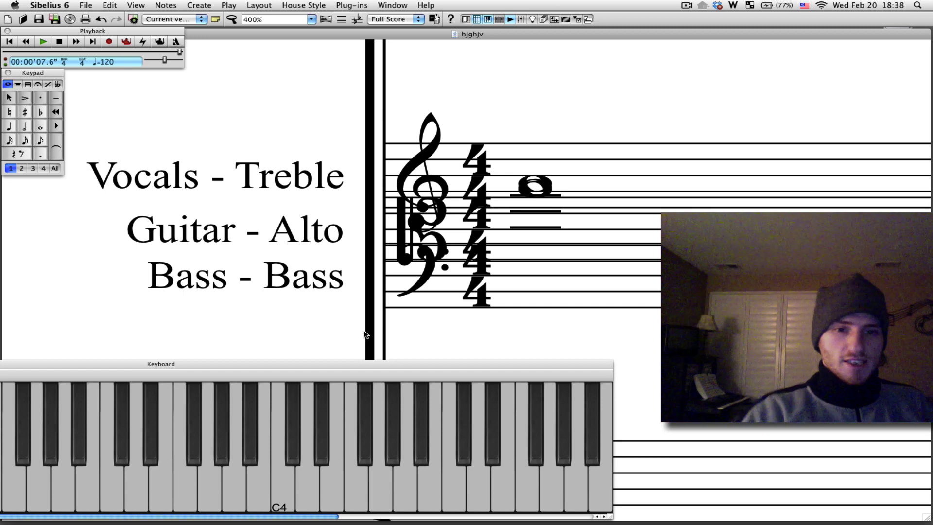
key("super+z")
key("super+z")
key("super+z")
key("super+z")
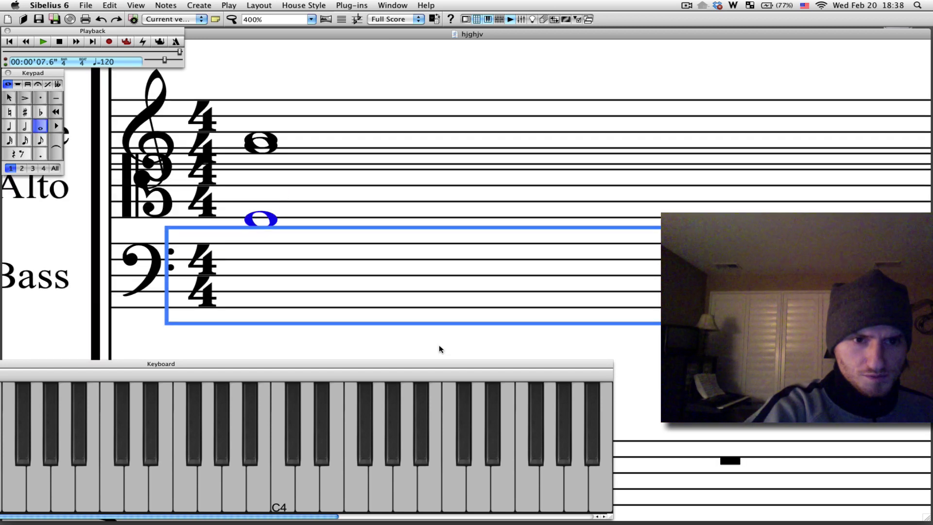
key("super+z")
key("super+z")
key("super+z")
key("super+z")
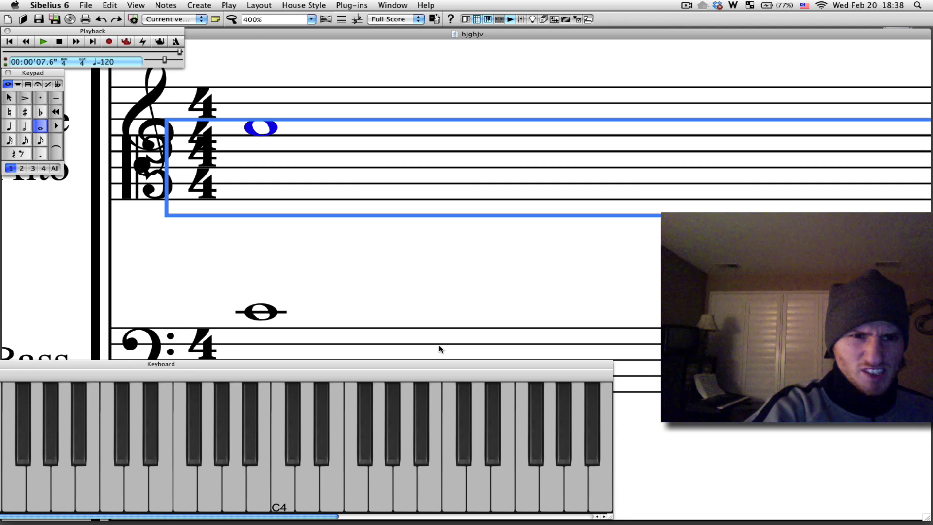
Zoom closely into the first Vocals bar, then return to 400%
key("super+minus")
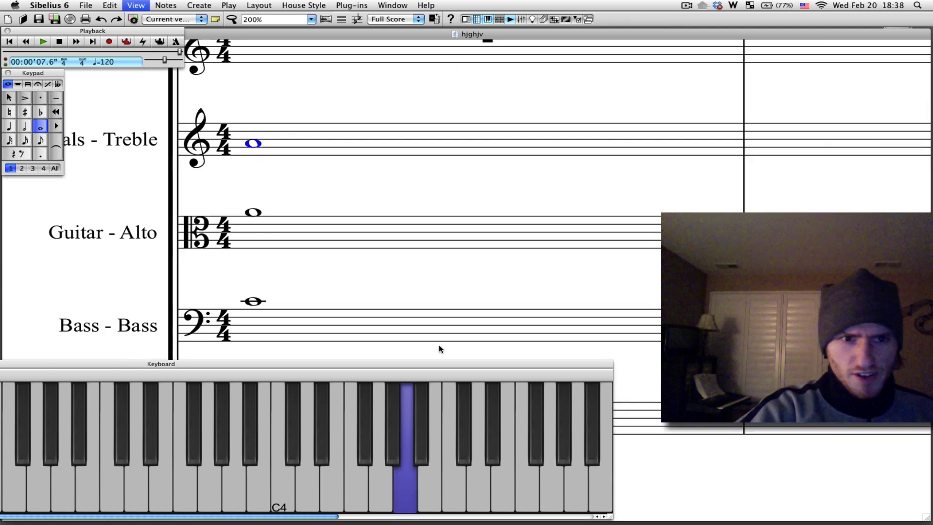
left_click_drag(391, 304, 483, 276)
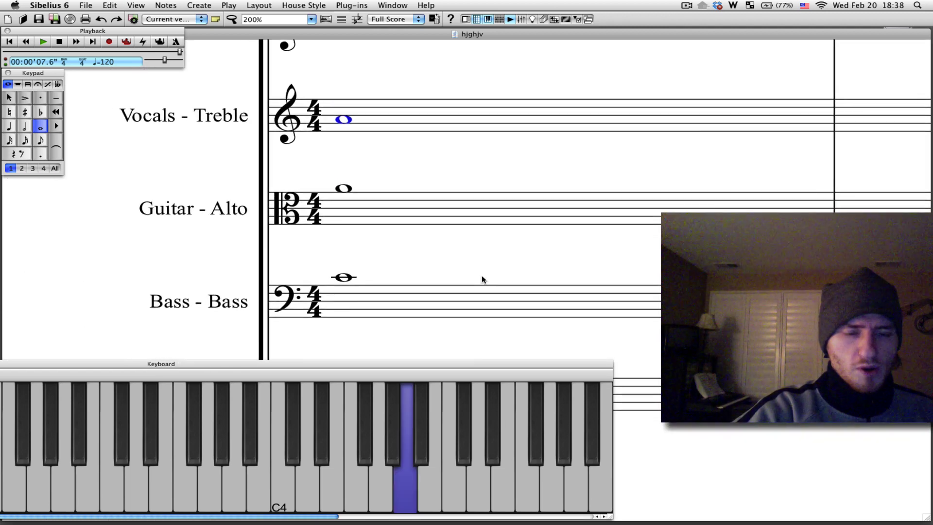
left_click(376, 121)
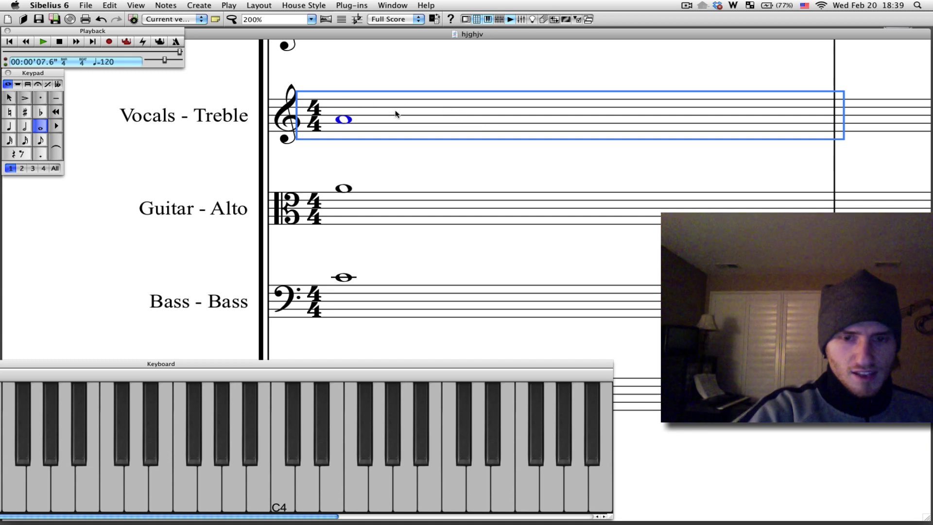
key("super+equal")
key("super+equal")
key("super+minus")
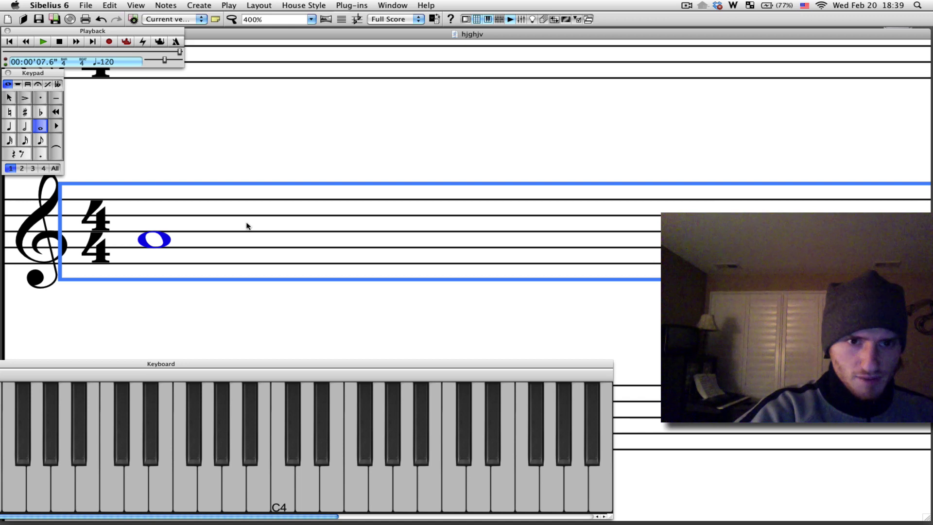
left_click(306, 147)
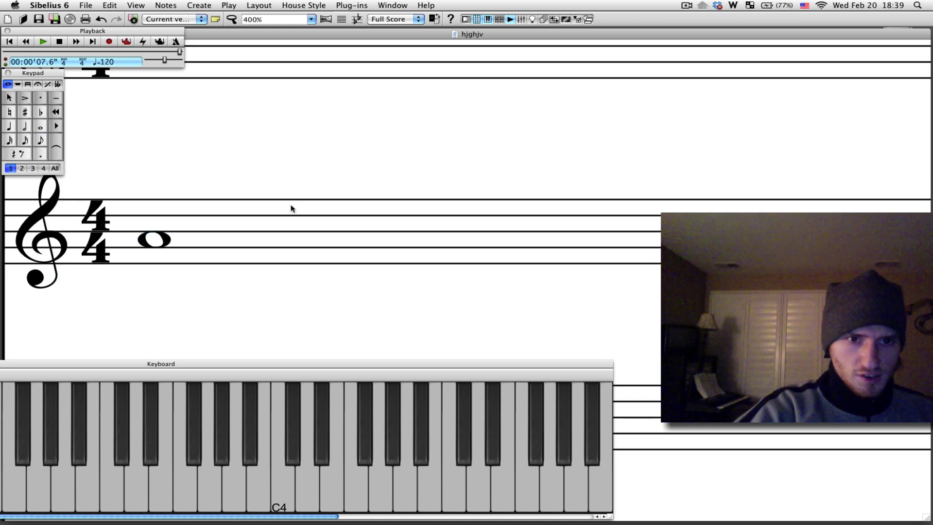
Zoom out to 150% and reposition the view so the Vocals, Guitar and Bass staves show
key("super+minus")
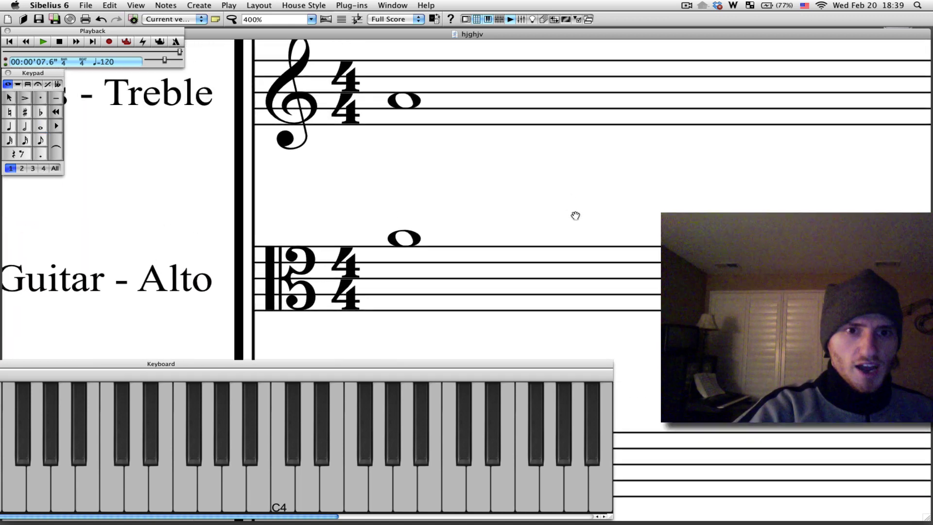
key("super+minus")
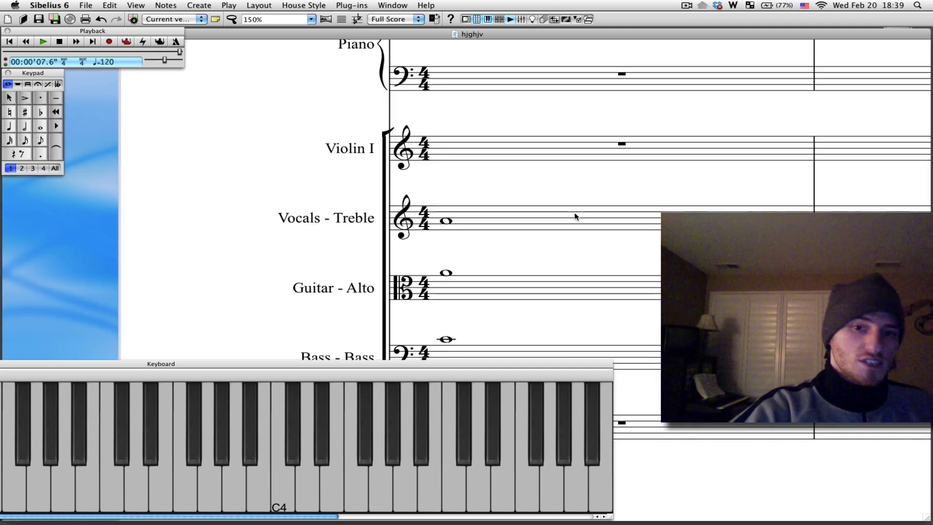
left_click_drag(551, 200, 537, 164)
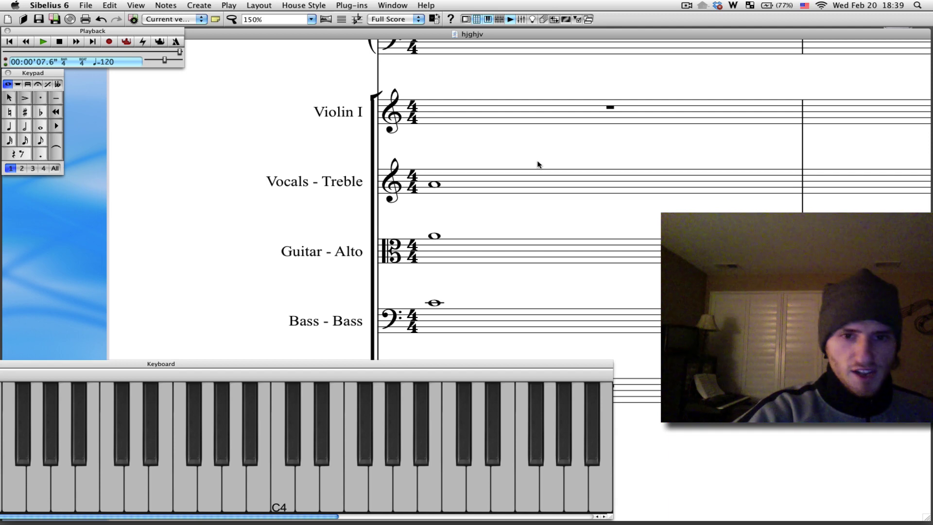
key("super+equal")
scroll(452, 179, "down", 3)
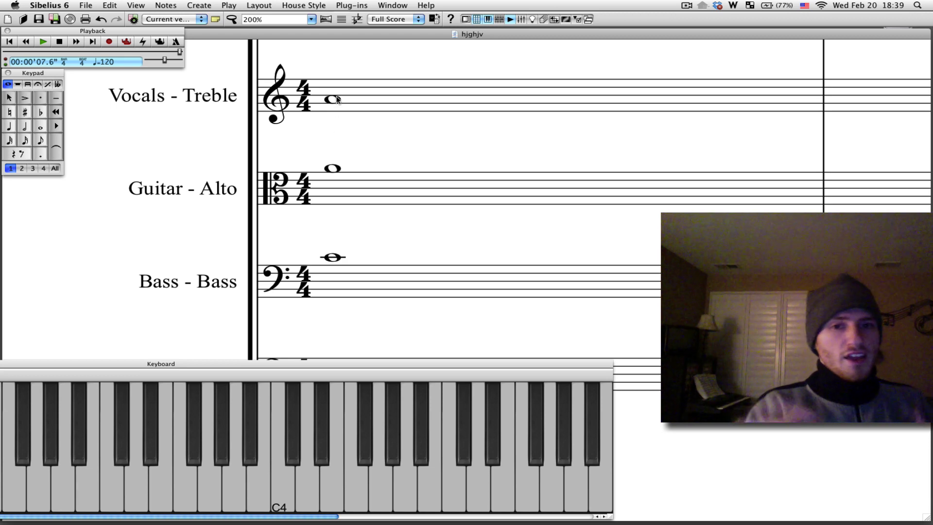
Drop the bass staff's whole note down an octave
left_click(336, 100)
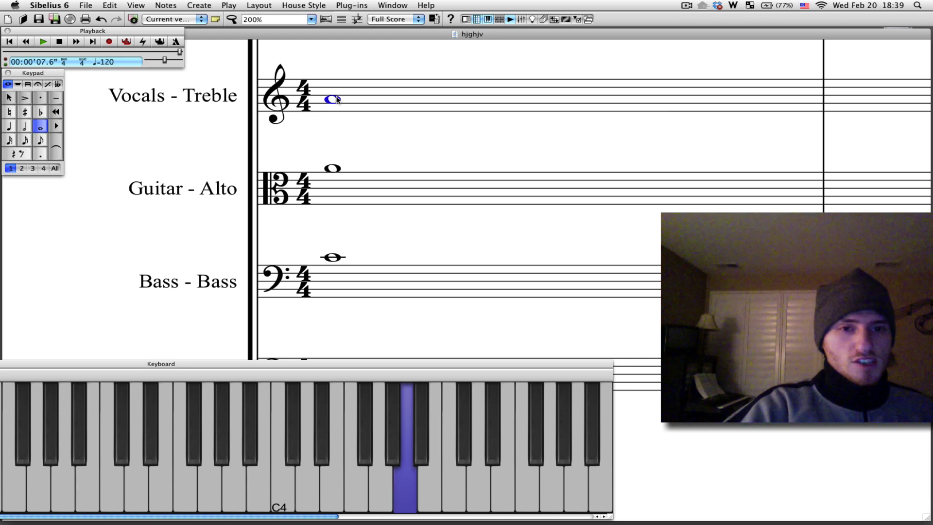
left_click(352, 147)
left_click(337, 259)
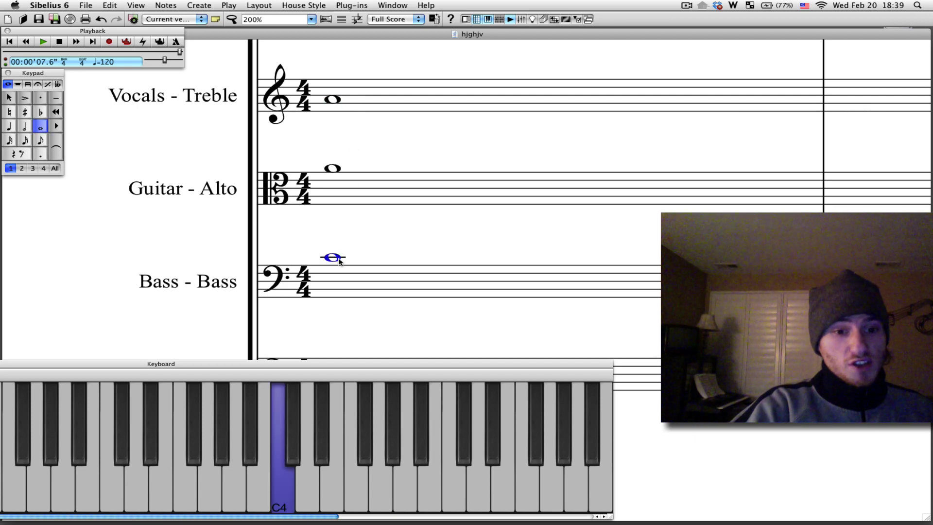
key("super+Down")
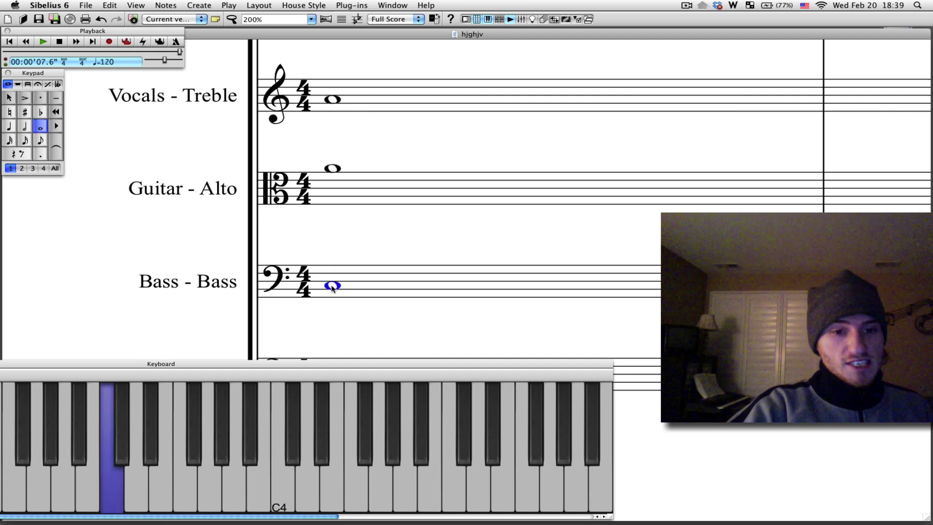
Lower the treble whole note to C4
left_click(333, 98)
key("Down")
key("Down")
key("Down")
key("Down")
key("Down")
key("Escape")
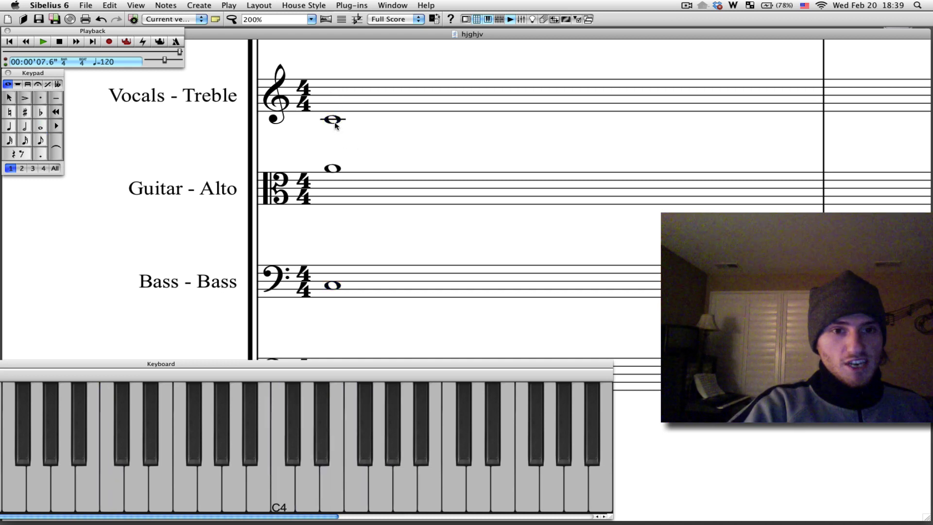
left_click(335, 122)
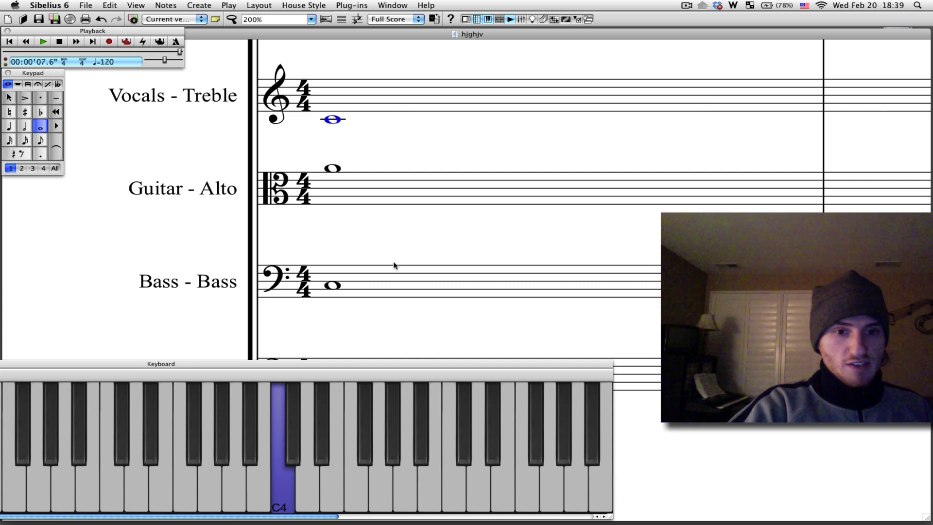
scroll(394, 264, "left", 2)
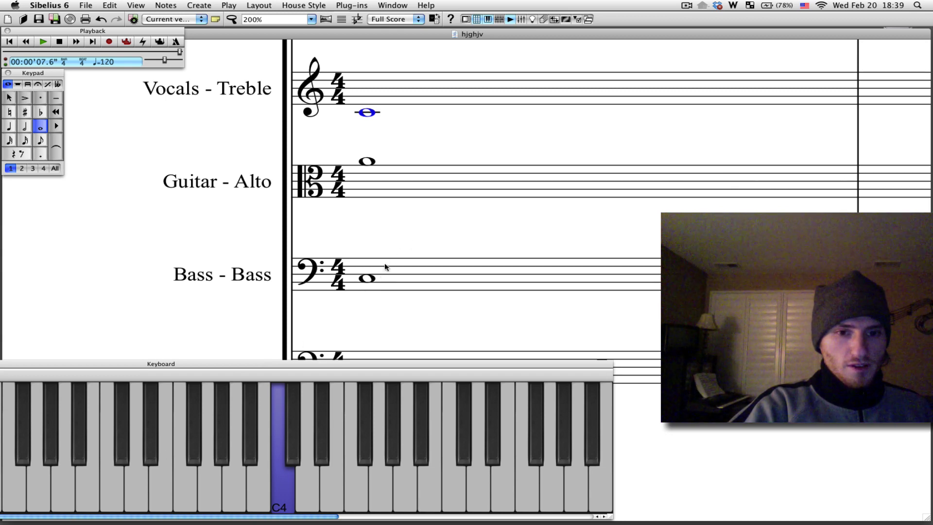
Turn the bass whole note into an eighth note from the Keypad
left_click(368, 279)
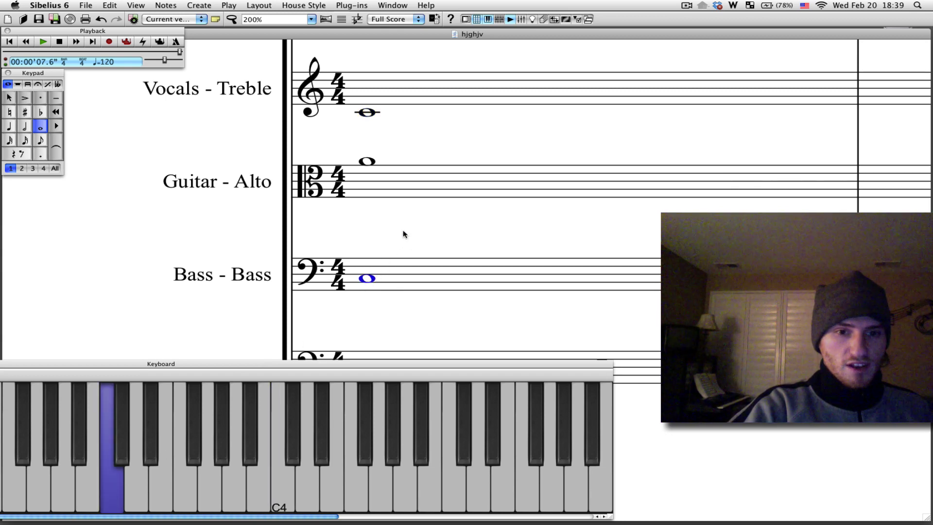
left_click(401, 233)
left_click(369, 278)
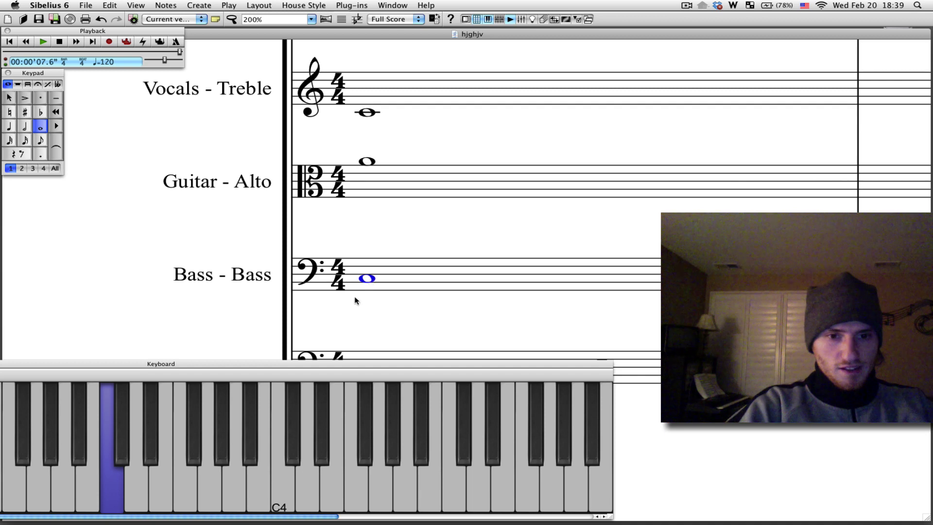
left_click(40, 140)
Enter the rising bass eighth notes E, E, G, A, C to complete the run
key("e")
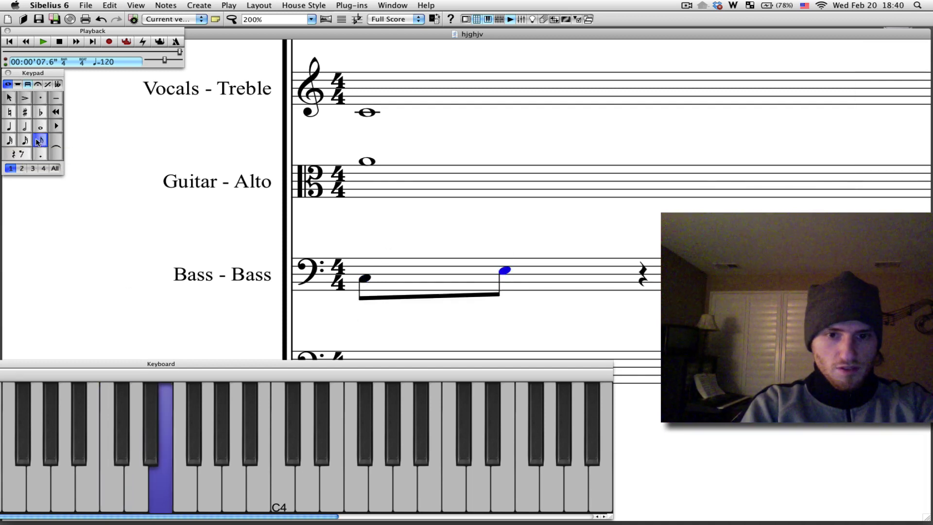
key("e")
key("Up")
key("Up")
key("a")
key("c")
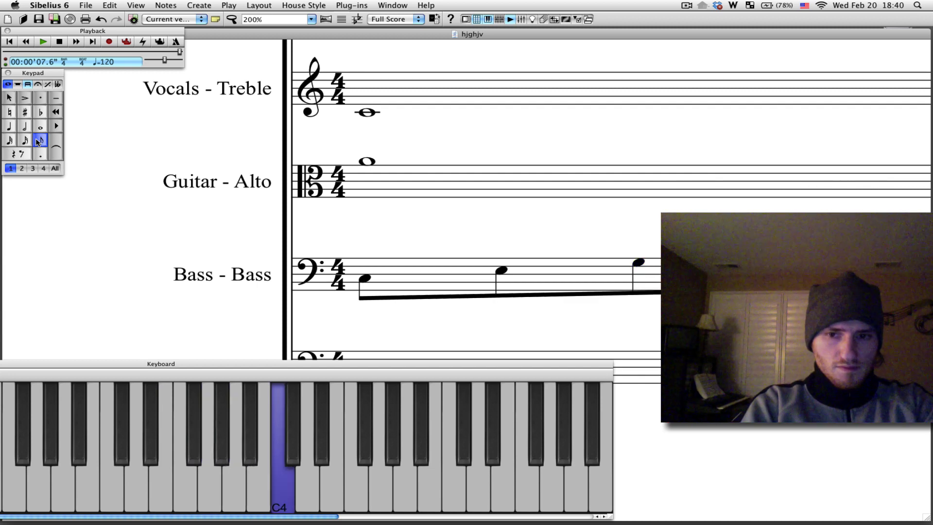
key("Escape")
Raise the whole bass eighth-note run five steps higher
key("shift+Left")
key("shift+Left")
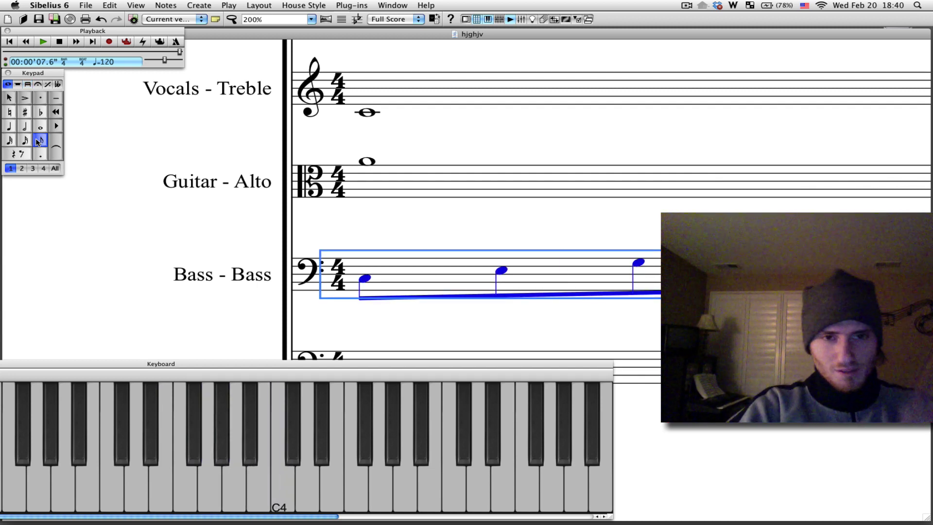
key("Up")
key("Up")
key("Up")
key("Up")
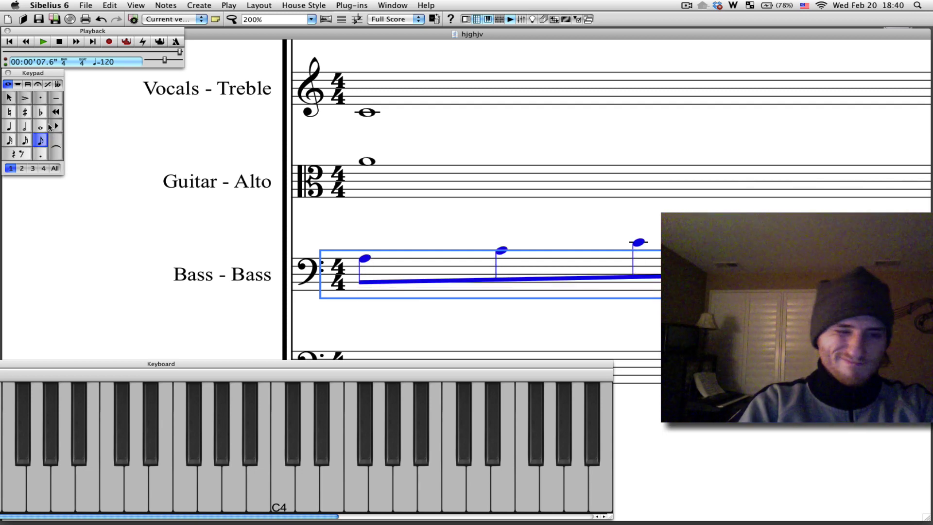
key("Up")
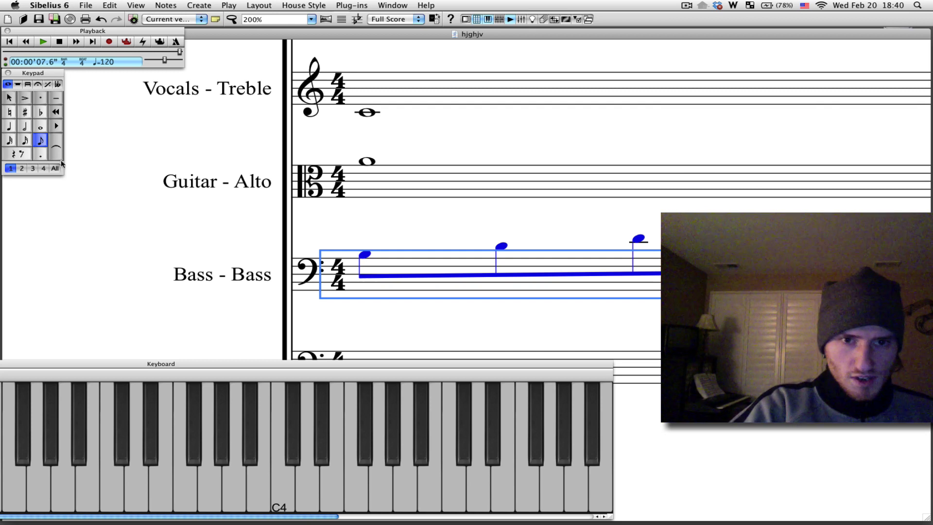
left_click(389, 214)
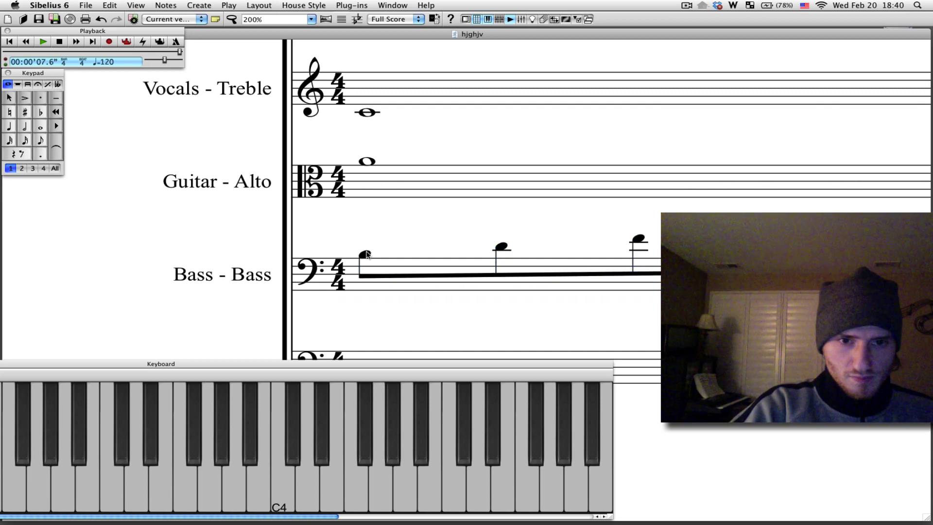
Paste four beamed eighth notes over the treble whole note
left_click(365, 113)
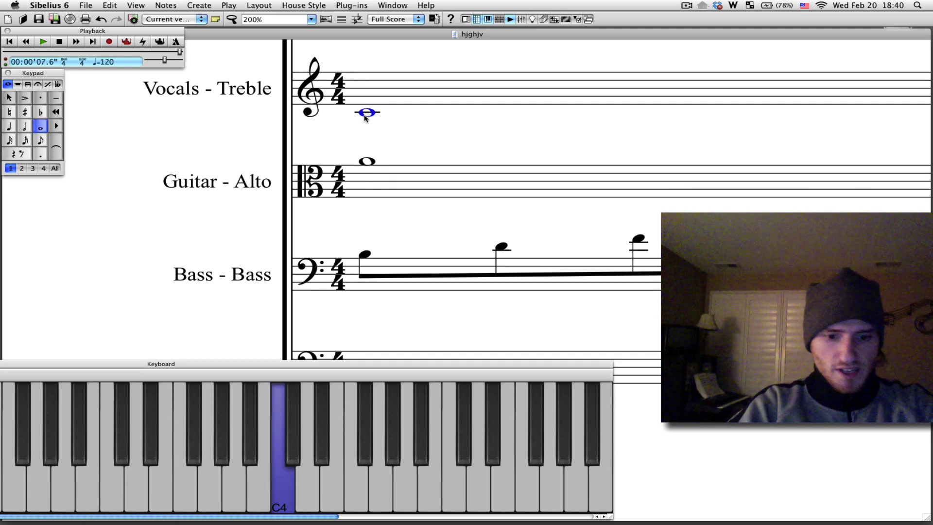
key("super+v")
left_click(384, 132)
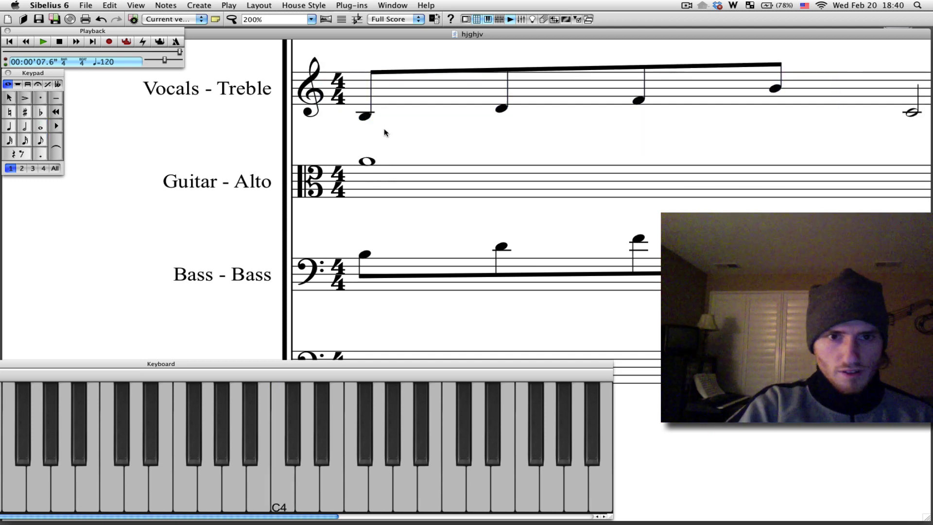
Step through the treble and bass notes to check the two runs match
left_click(364, 116)
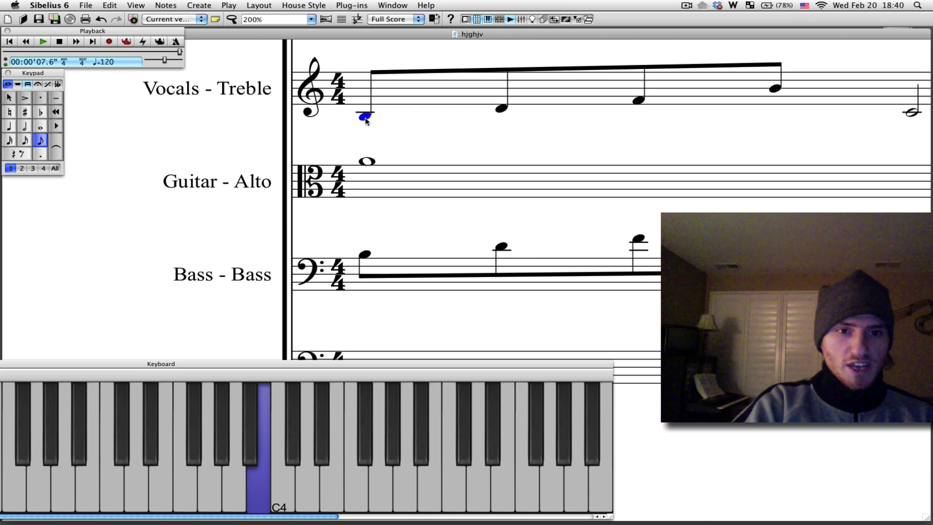
key("Right")
key("Right")
key("Right")
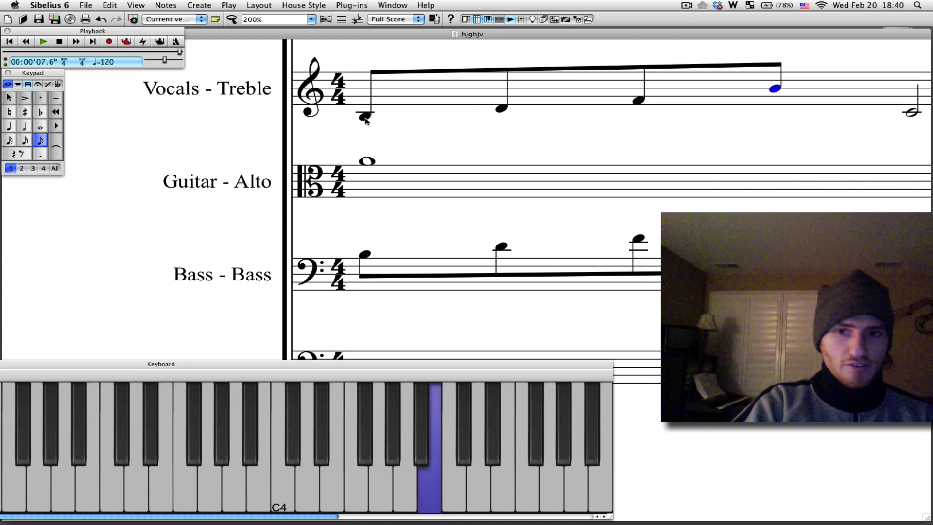
left_click(364, 254)
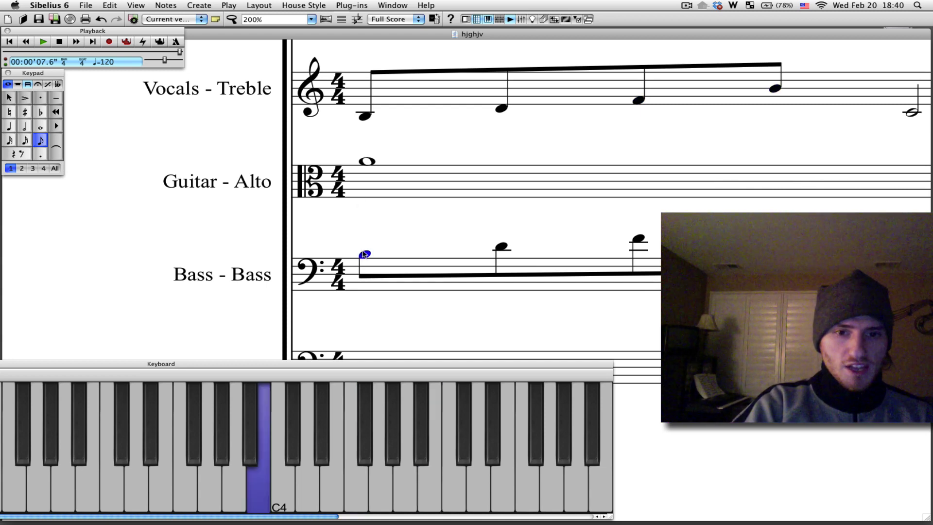
key("Right")
key("Right")
key("Right")
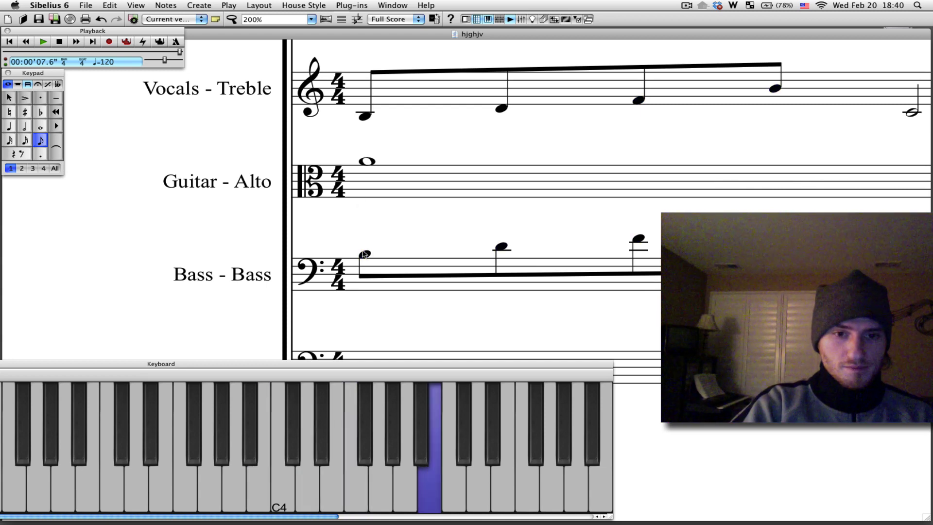
left_click(364, 254)
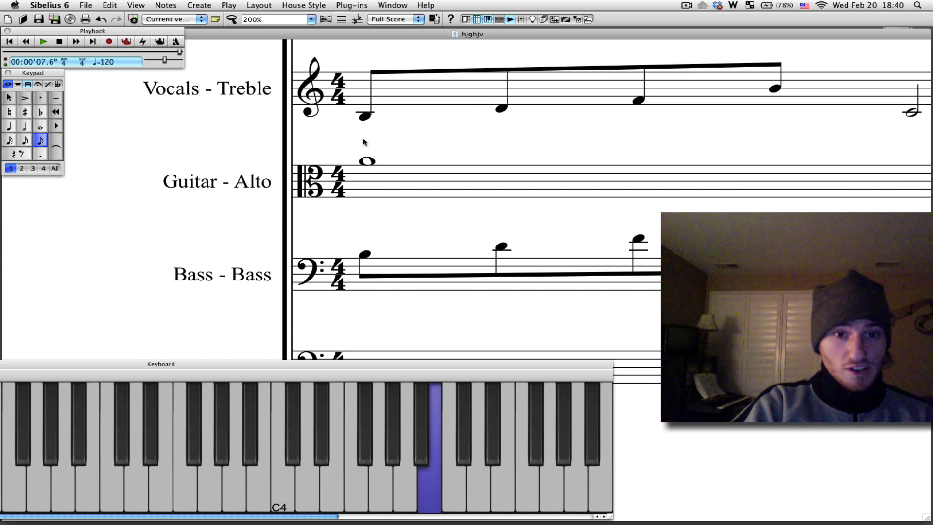
left_click(365, 117)
key("Right")
key("Right")
key("Right")
key("Right")
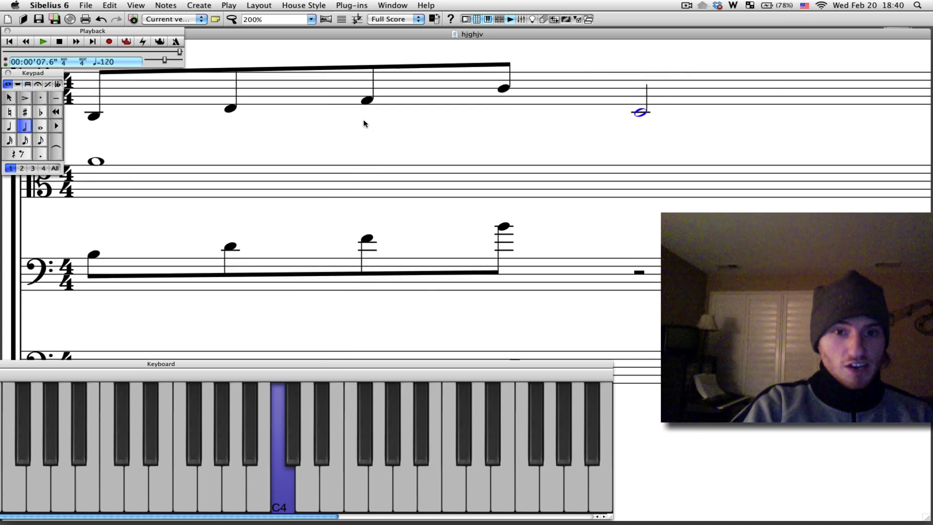
scroll(367, 133, "left", 3)
scroll(367, 134, "right", 3)
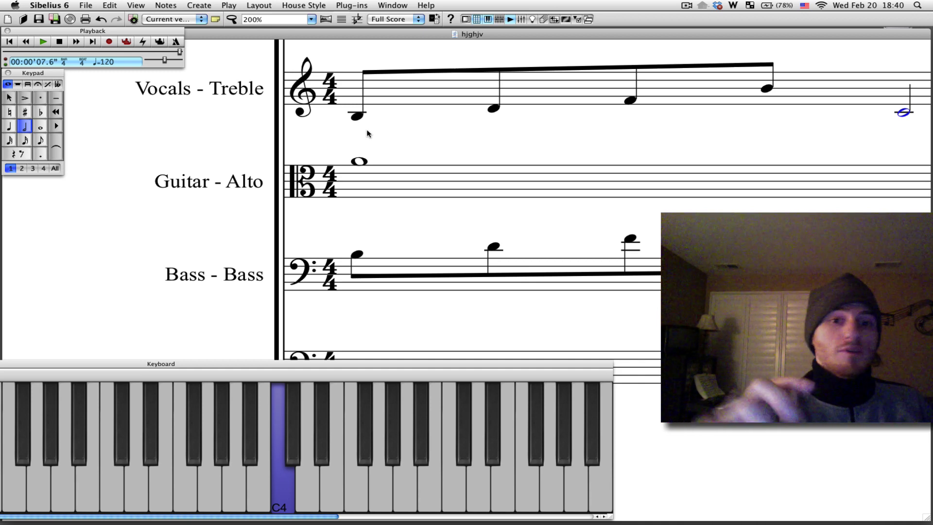
left_click(362, 164)
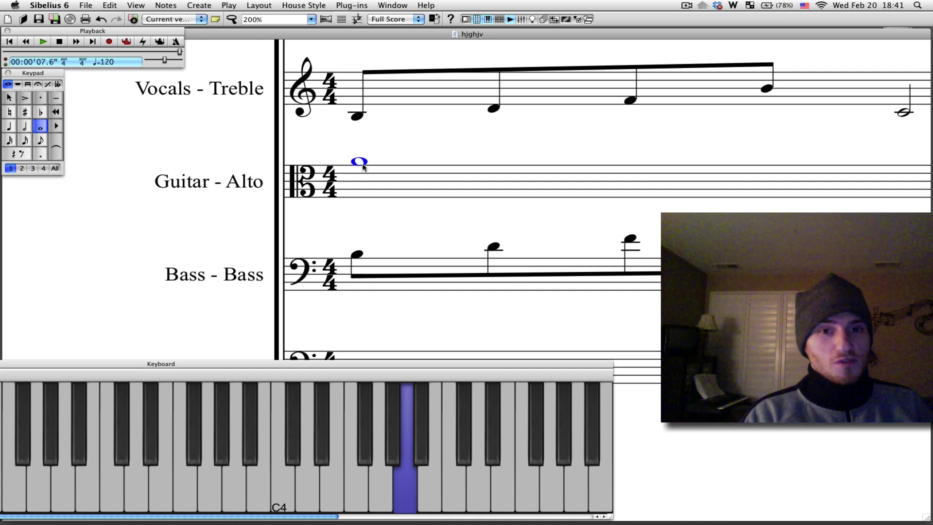
left_click(413, 133)
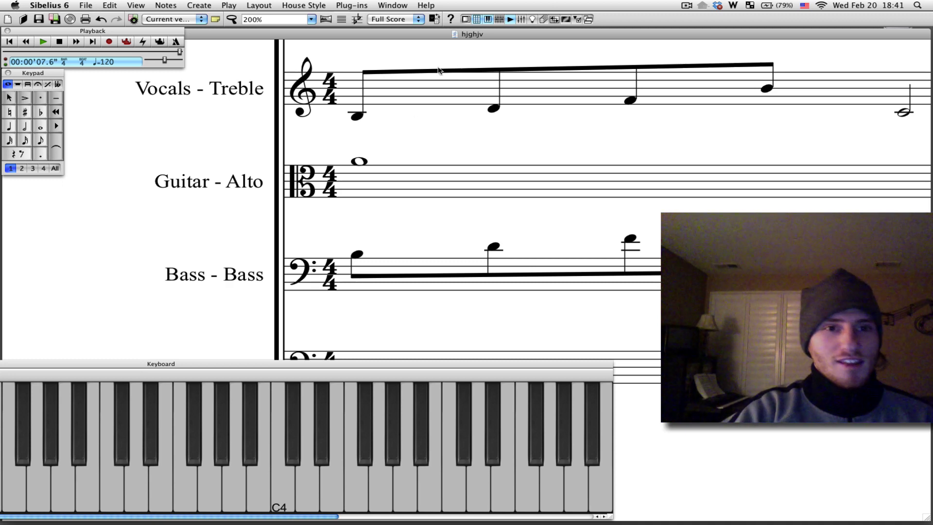
left_click(688, 3)
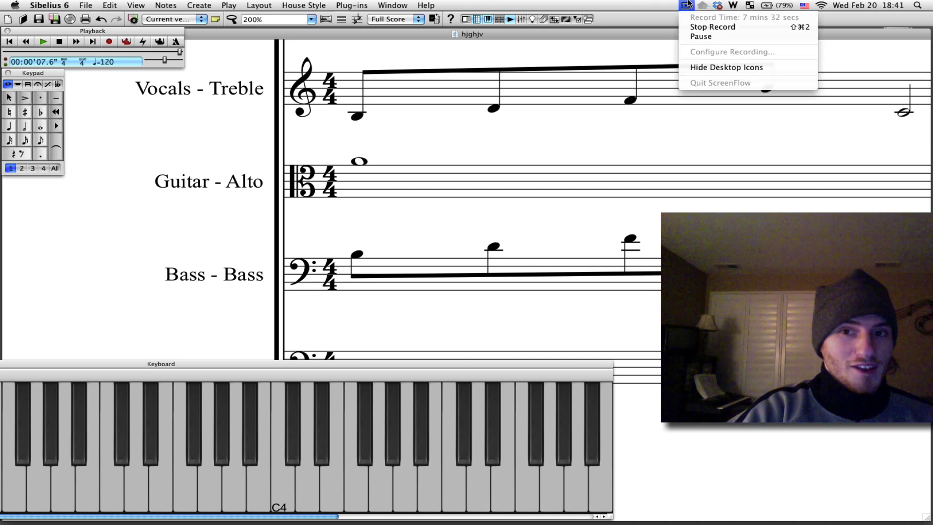